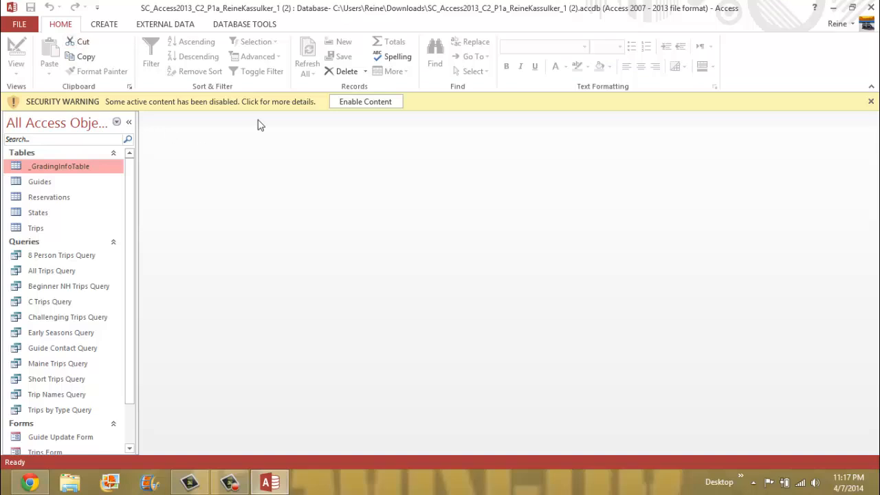
Enable the disabled content and save the database as an .accdb copy in Documents, ending its name in _2 and replacing the existing file.
{"action": "left_click", "coordinate": [354, 101]}
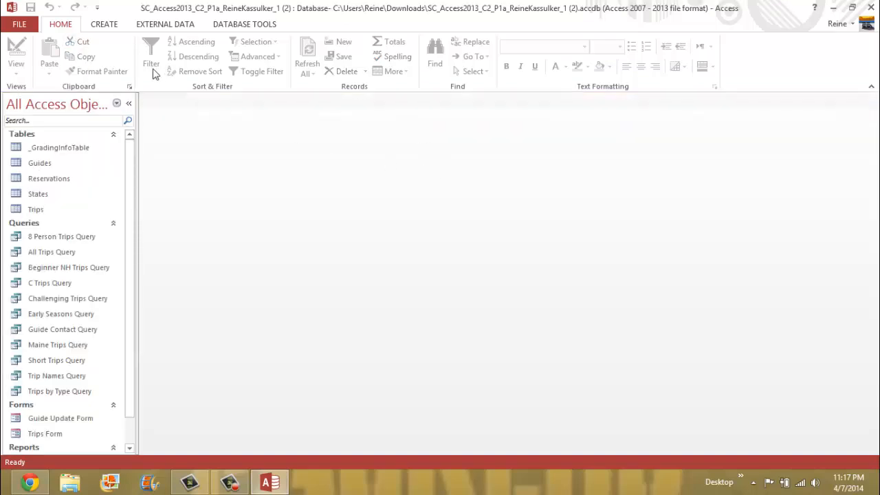
{"action": "left_click", "coordinate": [20, 27]}
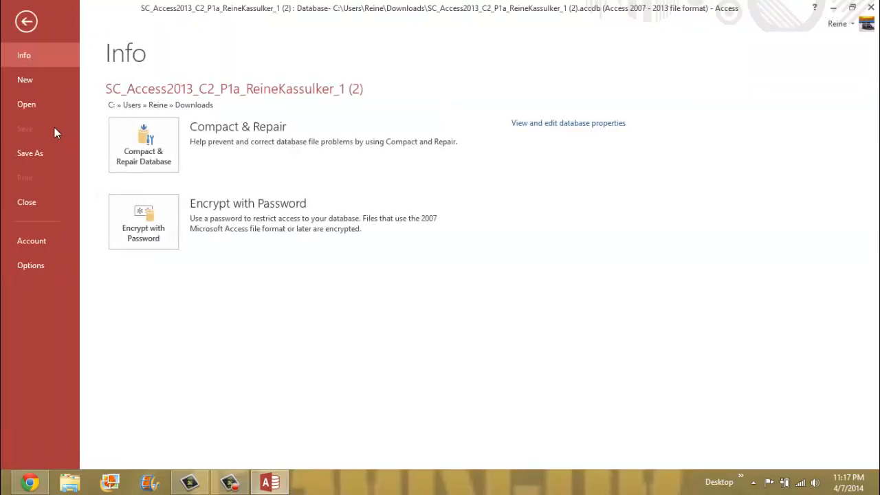
{"action": "left_click", "coordinate": [54, 157]}
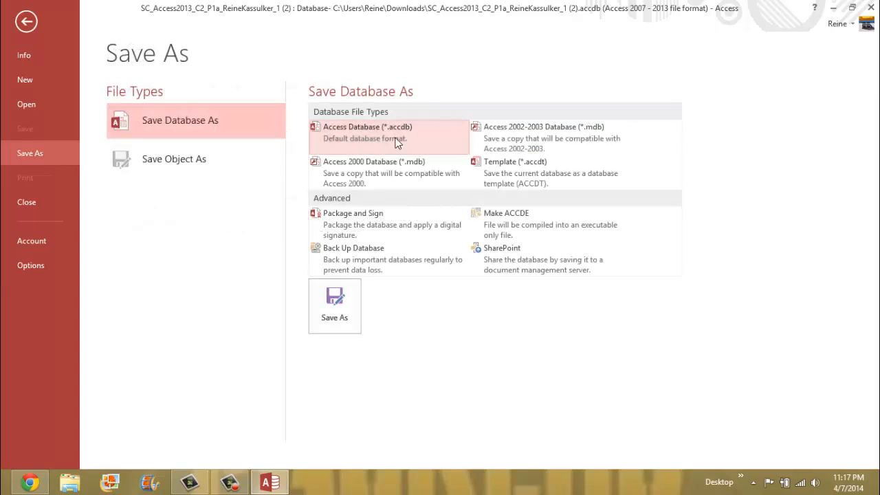
{"action": "left_click", "coordinate": [334, 306]}
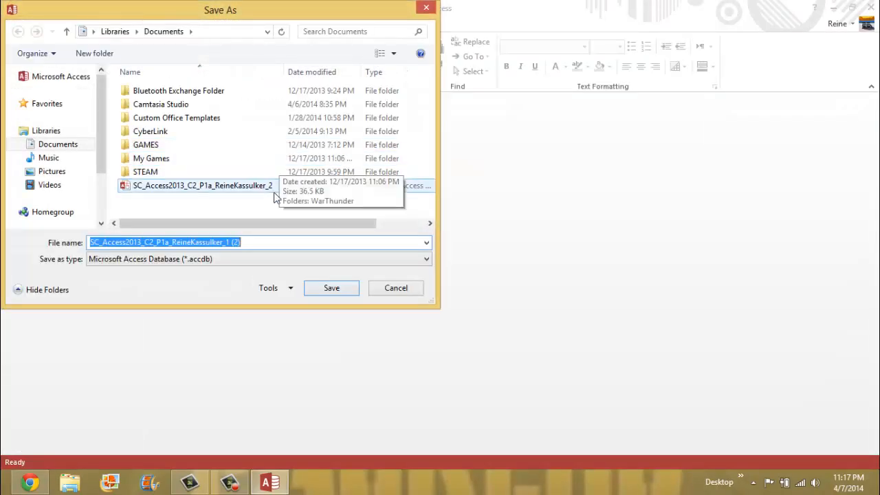
{"action": "left_click", "coordinate": [250, 245]}
{"action": "key", "text": "BackSpace"}
{"action": "key", "text": "BackSpace"}
{"action": "key", "text": "BackSpace"}
{"action": "key", "text": "BackSpace"}
{"action": "key", "text": "BackSpace"}
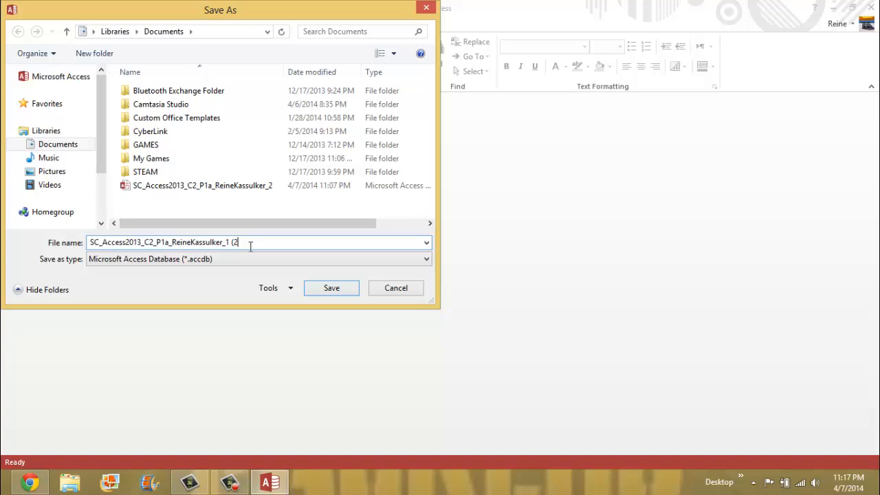
{"action": "type", "text": "2"}
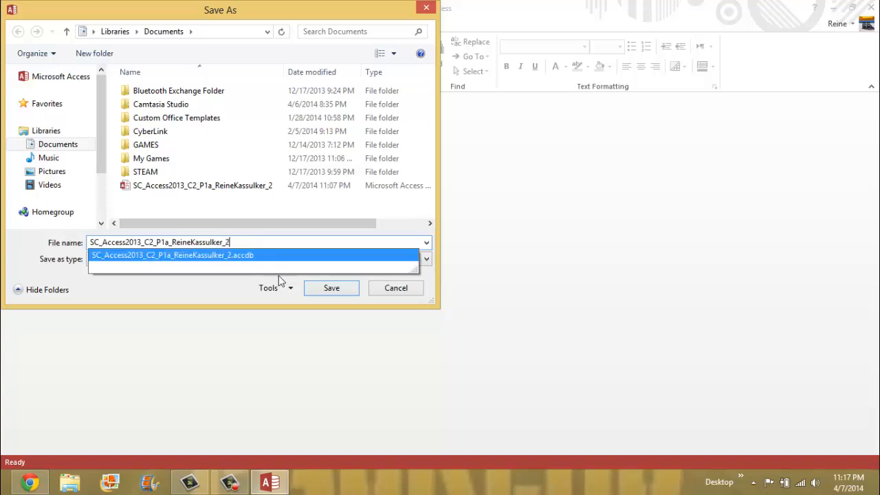
{"action": "left_click", "coordinate": [330, 292]}
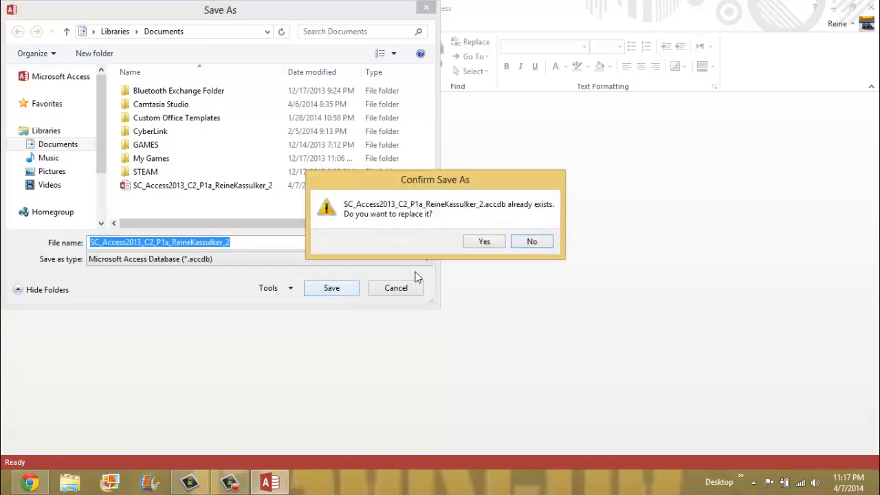
{"action": "left_click", "coordinate": [483, 243]}
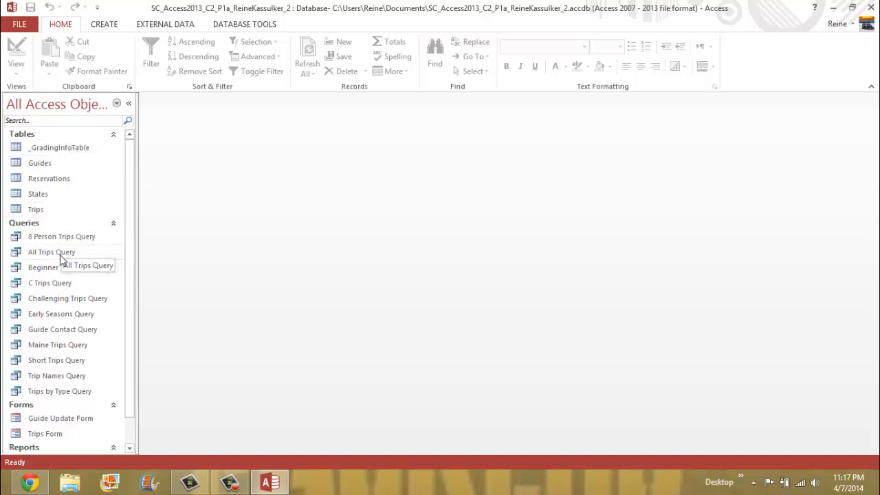
Remove the YearsExperience field from the Guide Contact Query's design and save the query.
{"action": "double_click", "coordinate": [61, 331]}
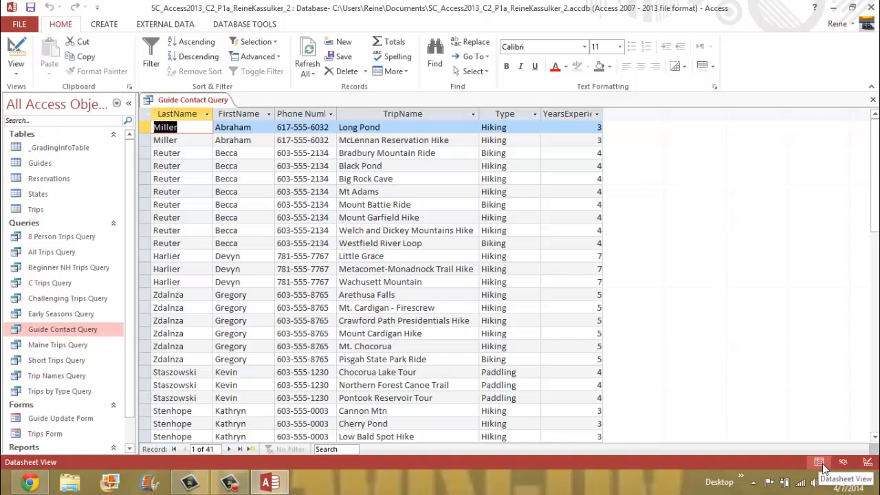
{"action": "left_click", "coordinate": [870, 466]}
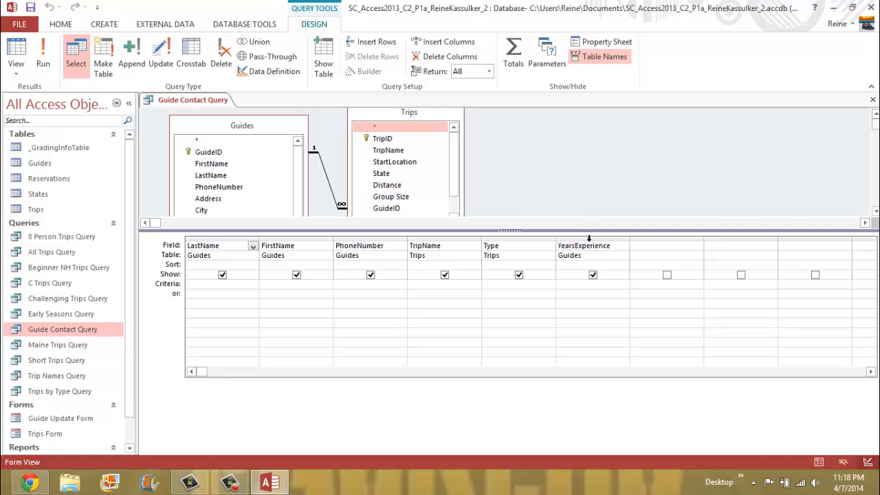
{"action": "left_click", "coordinate": [589, 239]}
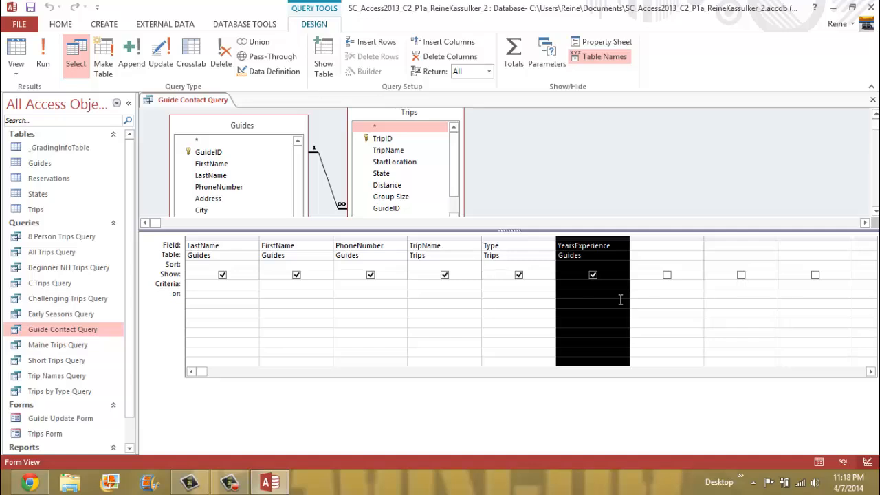
{"action": "key", "text": "Delete"}
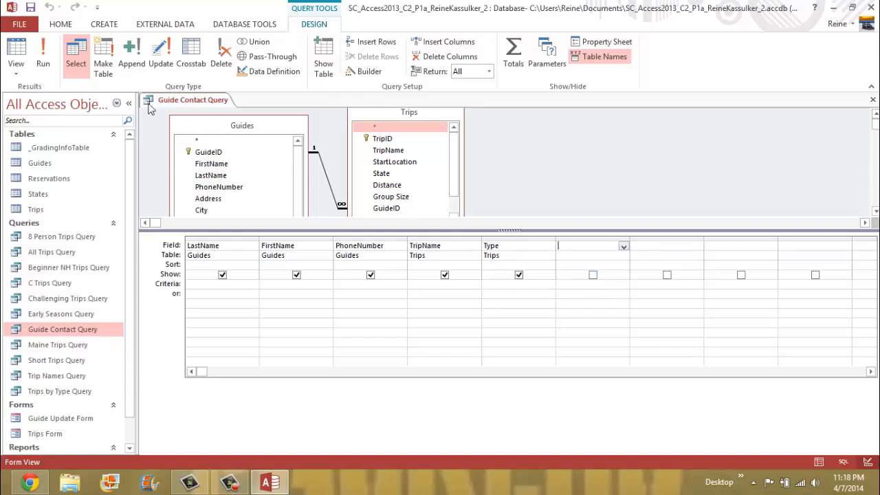
{"action": "right_click", "coordinate": [221, 104]}
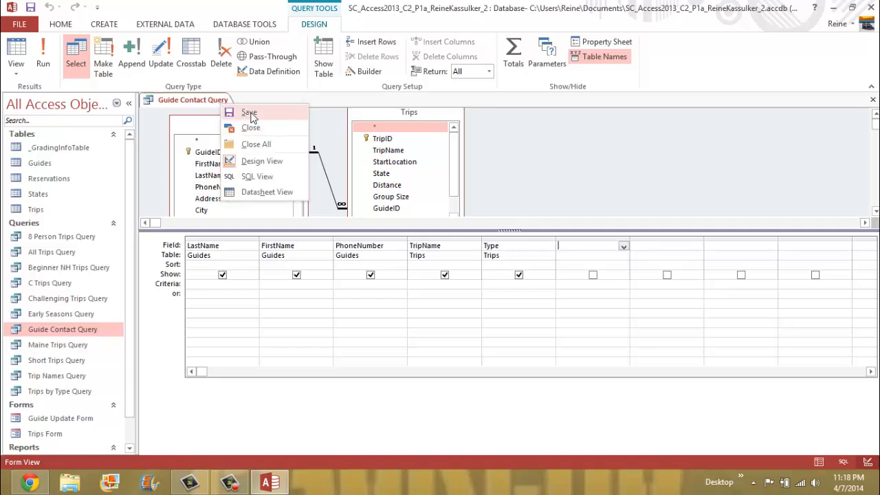
{"action": "left_click", "coordinate": [250, 113]}
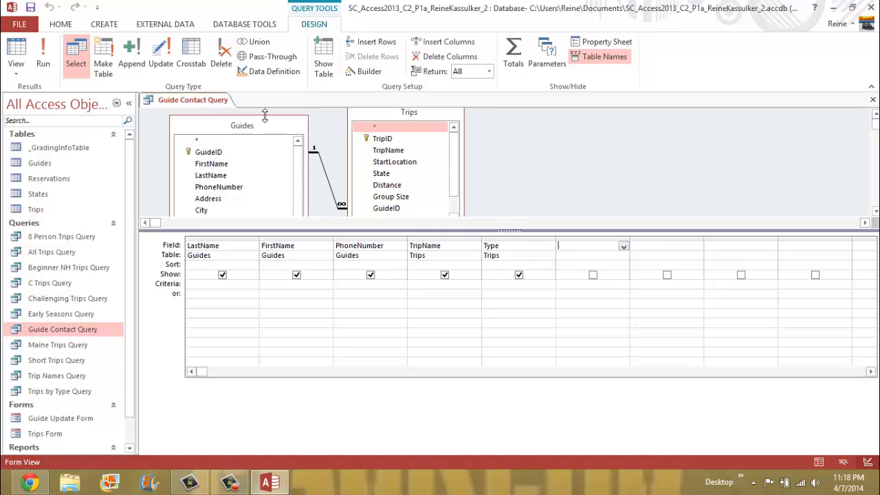
Display the Guide Contact Query's results in Datasheet view, then save and close the query.
{"action": "left_click", "coordinate": [44, 61]}
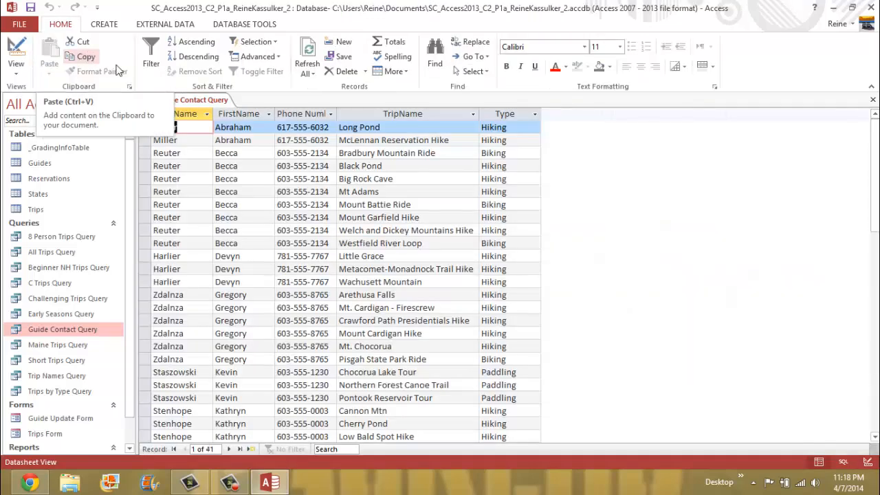
{"action": "right_click", "coordinate": [195, 100]}
{"action": "left_click", "coordinate": [230, 111]}
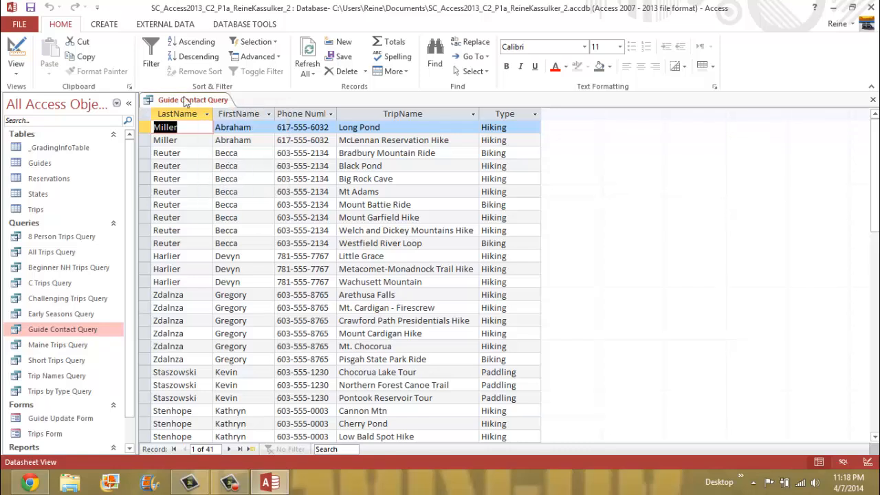
{"action": "right_click", "coordinate": [193, 100]}
{"action": "left_click", "coordinate": [231, 124]}
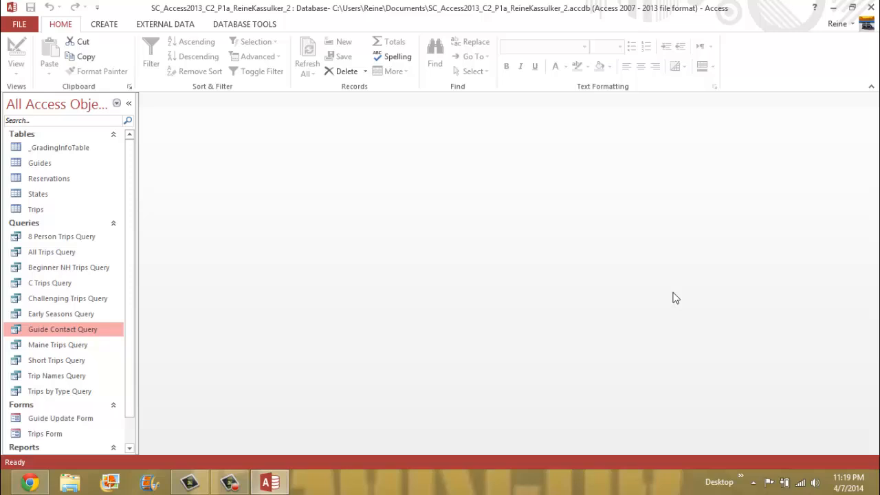
Create a new query in Design view with the Guides table as its source.
{"action": "left_click", "coordinate": [104, 24]}
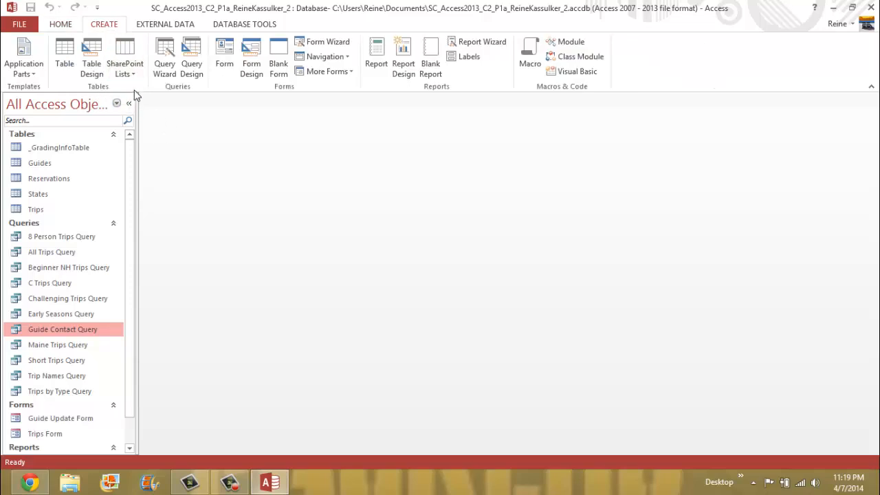
{"action": "left_click", "coordinate": [194, 69]}
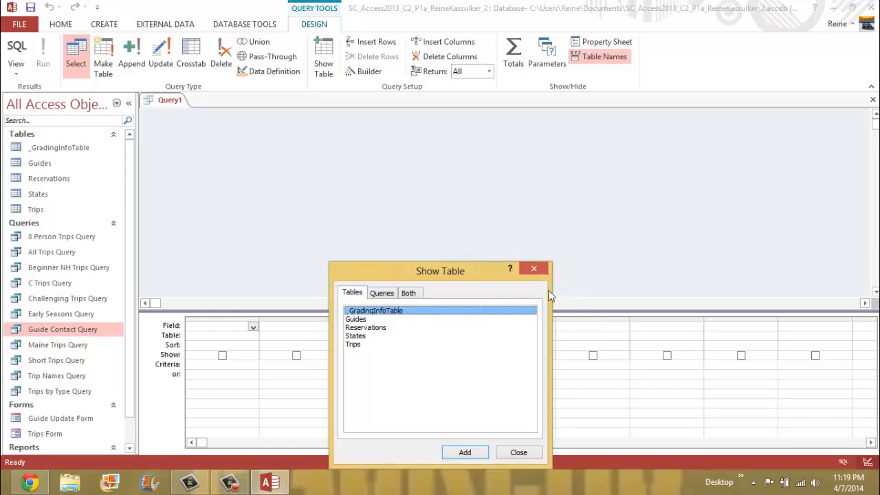
{"action": "left_click_drag", "start_coordinate": [451, 265], "coordinate": [492, 102]}
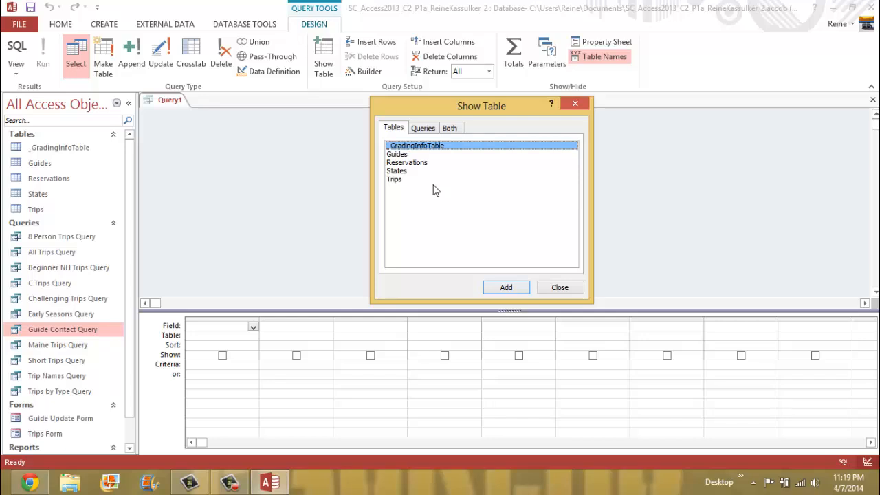
{"action": "left_click", "coordinate": [404, 154]}
{"action": "left_click", "coordinate": [520, 289]}
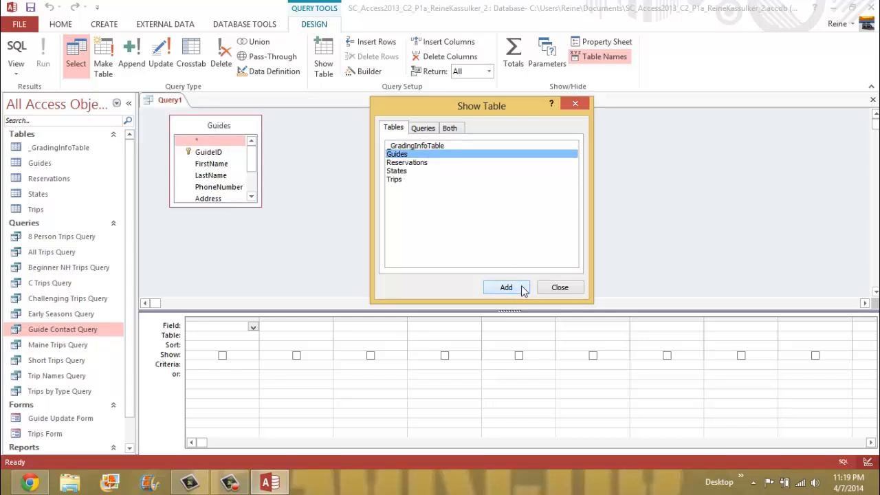
{"action": "left_click", "coordinate": [566, 288]}
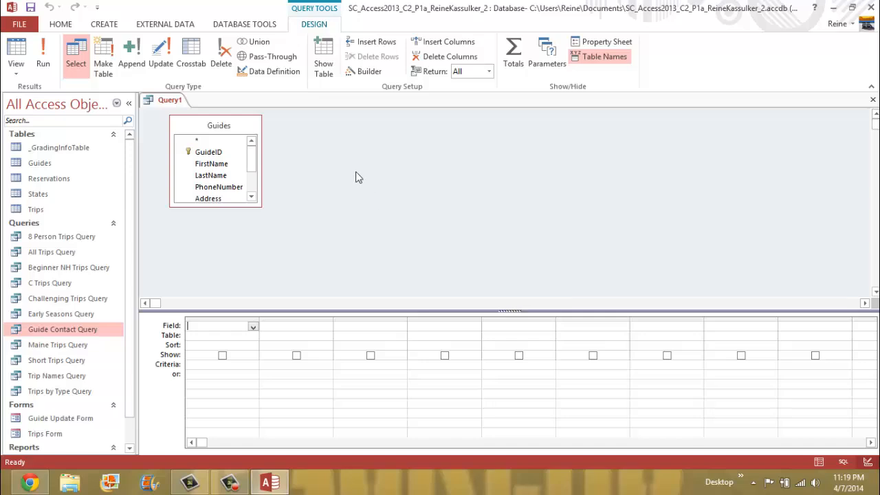
Add the GuideID, FirstName, LastName and YearsExperience fields from the Guides table to the query.
{"action": "double_click", "coordinate": [208, 153]}
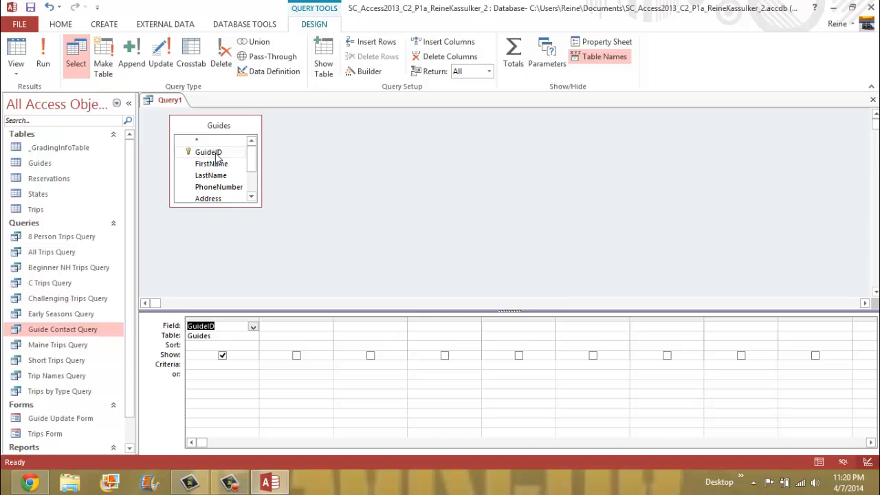
{"action": "left_click", "coordinate": [218, 166]}
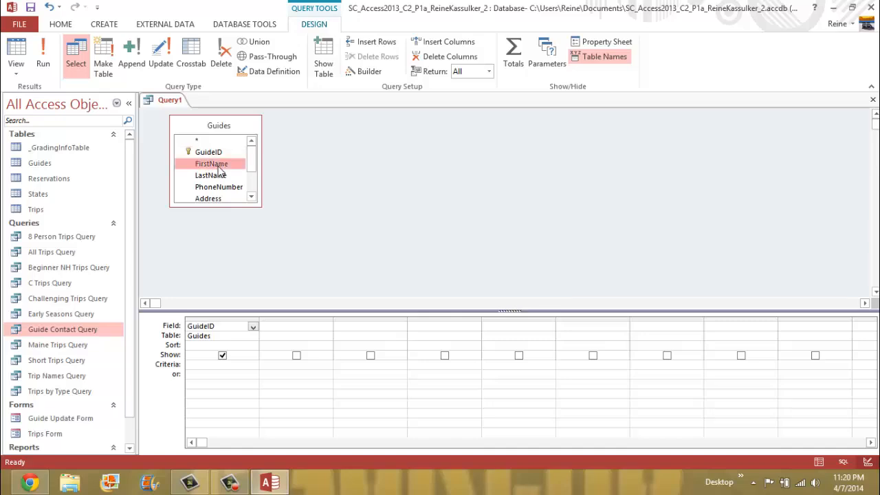
{"action": "double_click", "coordinate": [219, 169]}
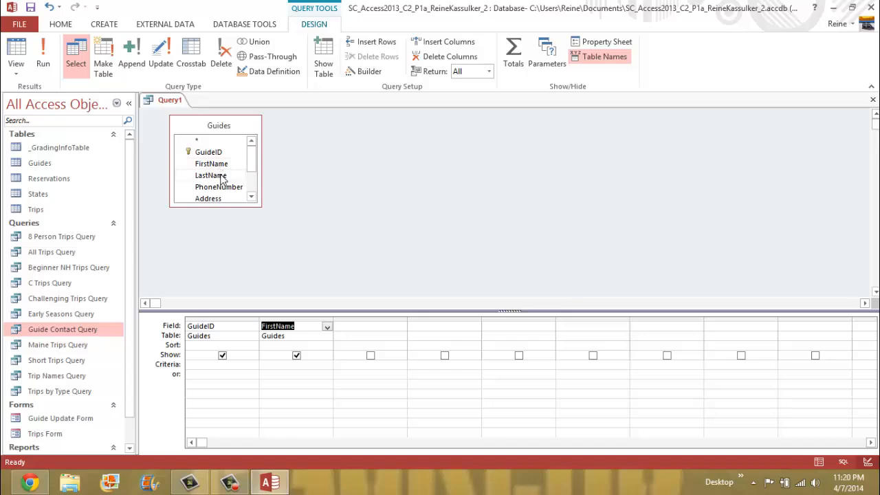
{"action": "double_click", "coordinate": [221, 175]}
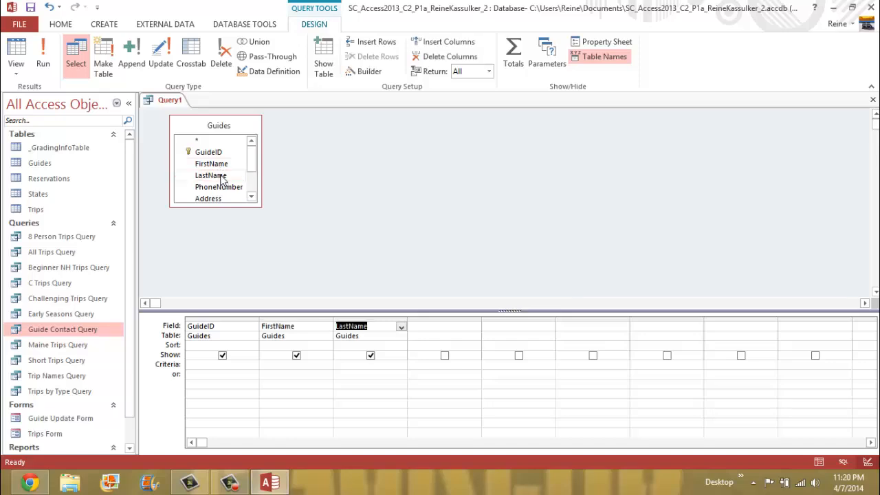
{"action": "left_click_drag", "start_coordinate": [250, 167], "coordinate": [251, 185]}
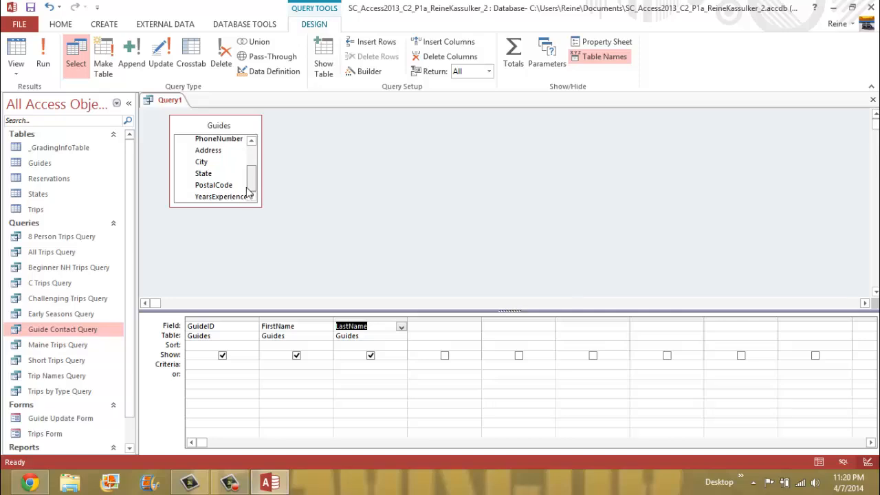
{"action": "double_click", "coordinate": [232, 197]}
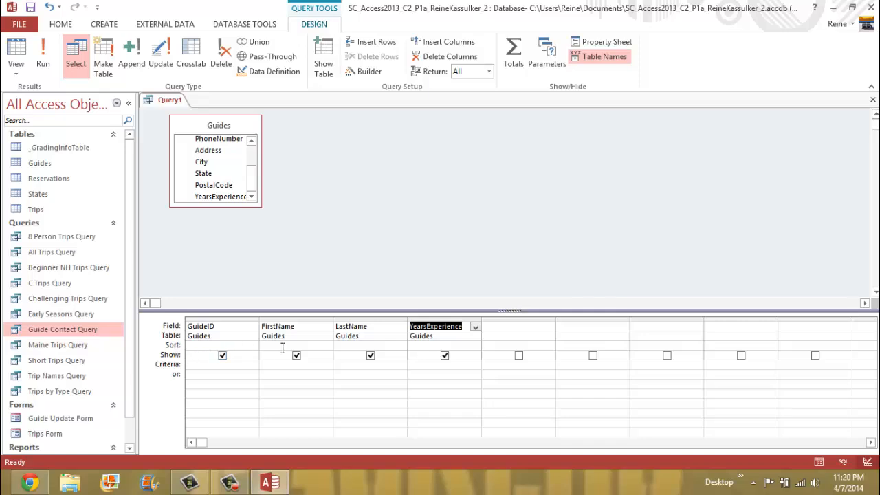
Sort the new query by YearsExperience in ascending order.
{"action": "left_click", "coordinate": [434, 345]}
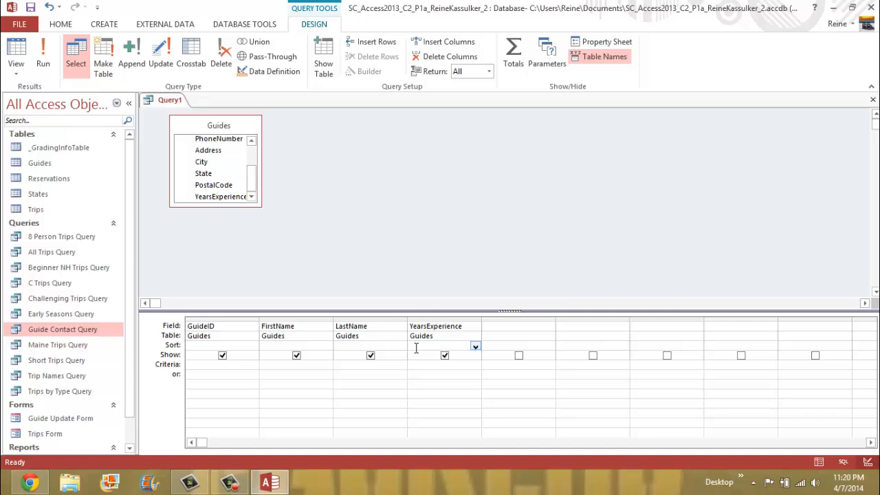
{"action": "left_click", "coordinate": [475, 347]}
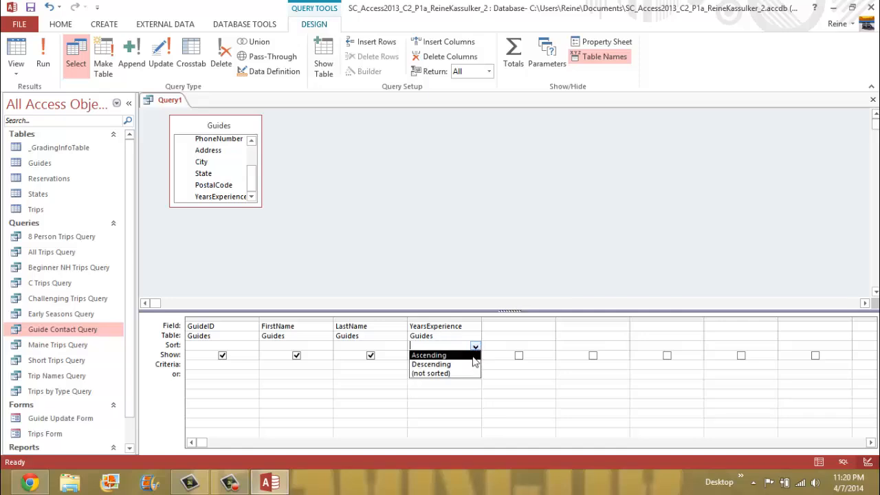
{"action": "left_click", "coordinate": [432, 354]}
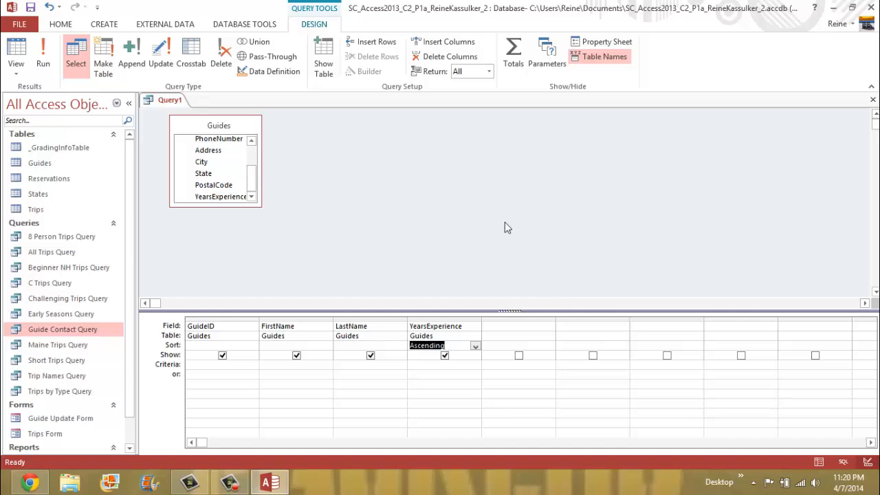
Save the new query with the name Guide Experience Query.
{"action": "right_click", "coordinate": [177, 101]}
{"action": "left_click", "coordinate": [204, 113]}
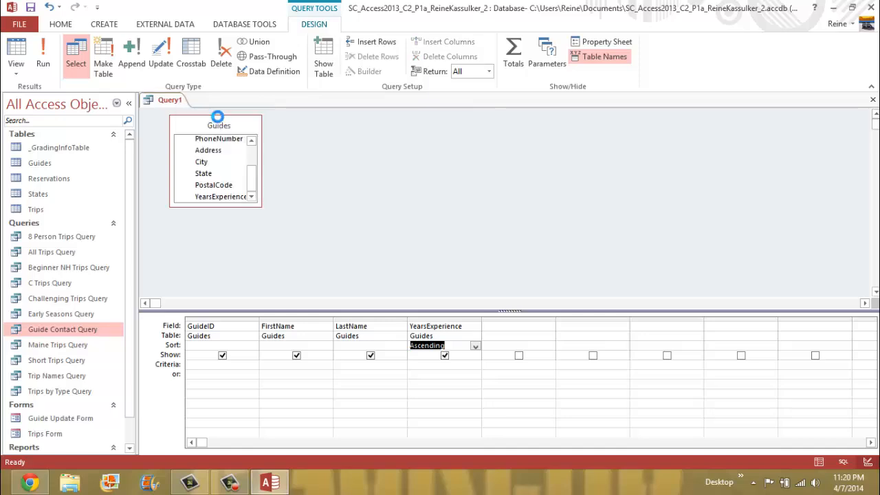
{"action": "key", "text": "BackSpace"}
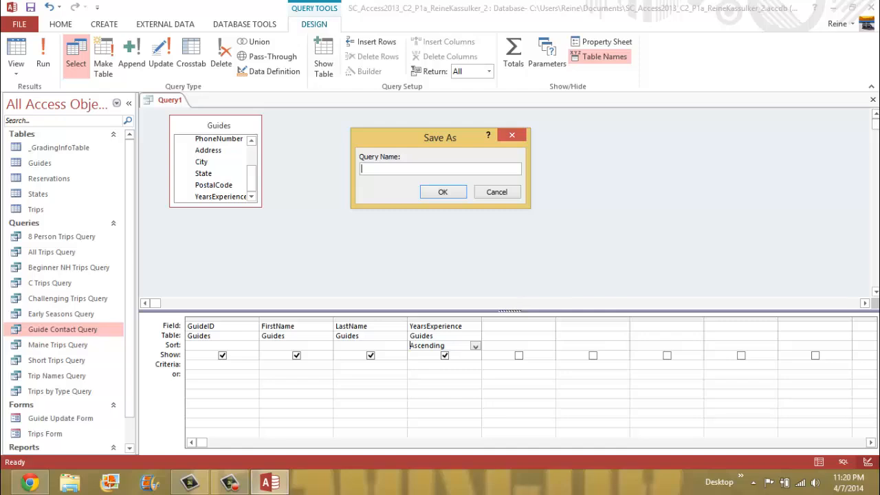
{"action": "type", "text": "Guide Experience Query"}
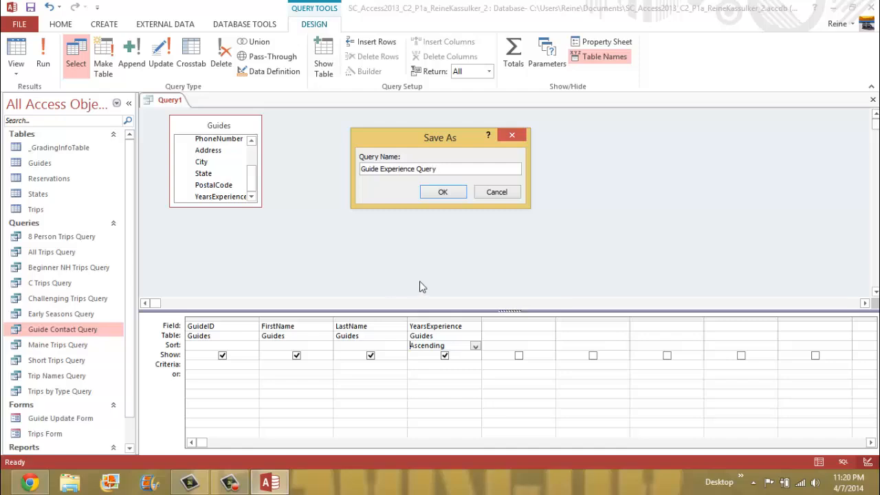
{"action": "left_click", "coordinate": [444, 192]}
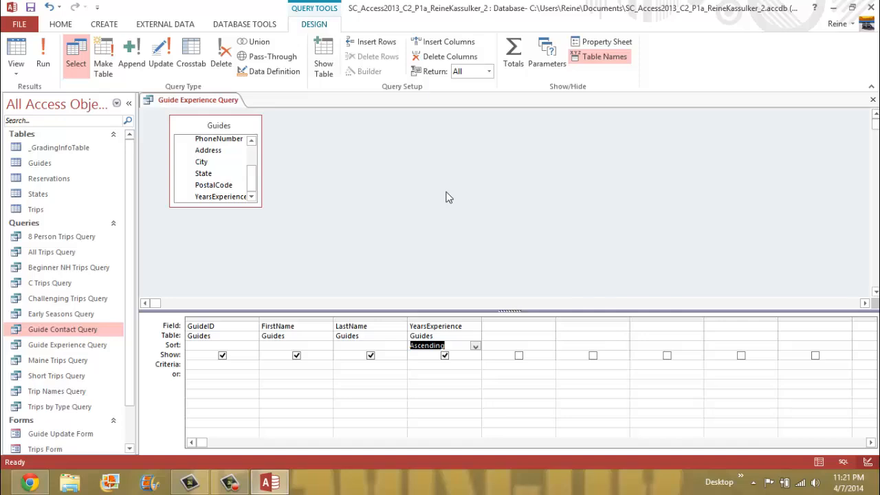
Run the Guide Experience Query, and save and close it.
{"action": "left_click", "coordinate": [43, 63]}
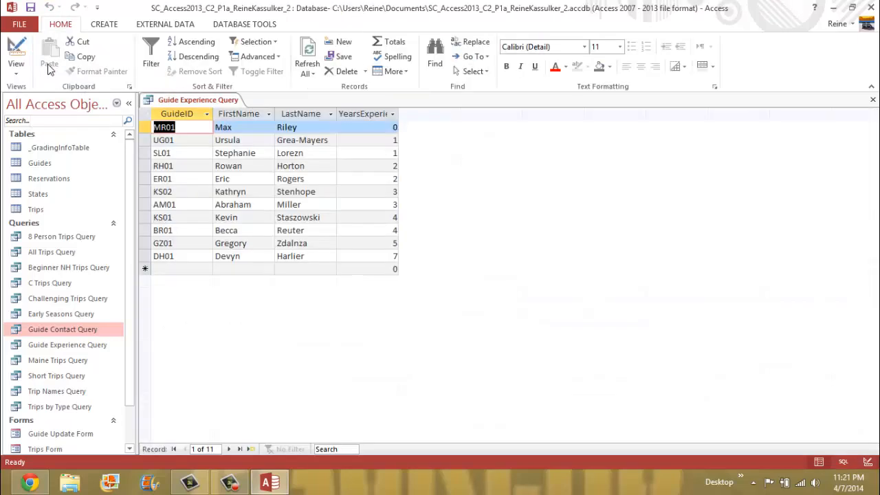
{"action": "right_click", "coordinate": [198, 100]}
{"action": "left_click", "coordinate": [222, 110]}
{"action": "right_click", "coordinate": [202, 98]}
{"action": "left_click", "coordinate": [246, 121]}
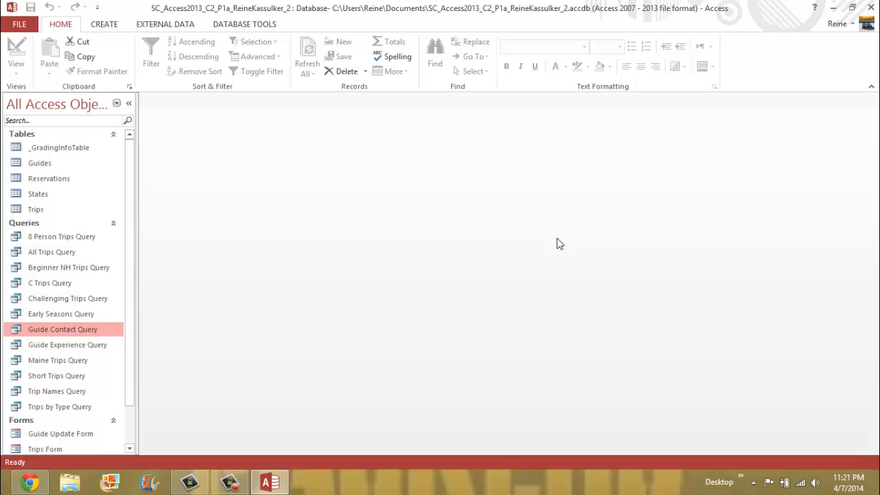
Create another query in Design view with the Guides table as its only source.
{"action": "left_click", "coordinate": [107, 26]}
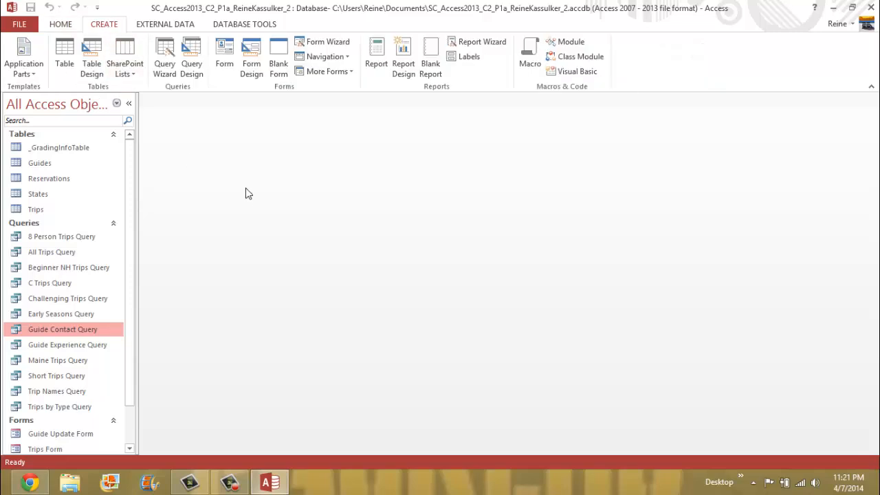
{"action": "left_click", "coordinate": [196, 70]}
{"action": "left_click_drag", "start_coordinate": [472, 271], "coordinate": [560, 151]}
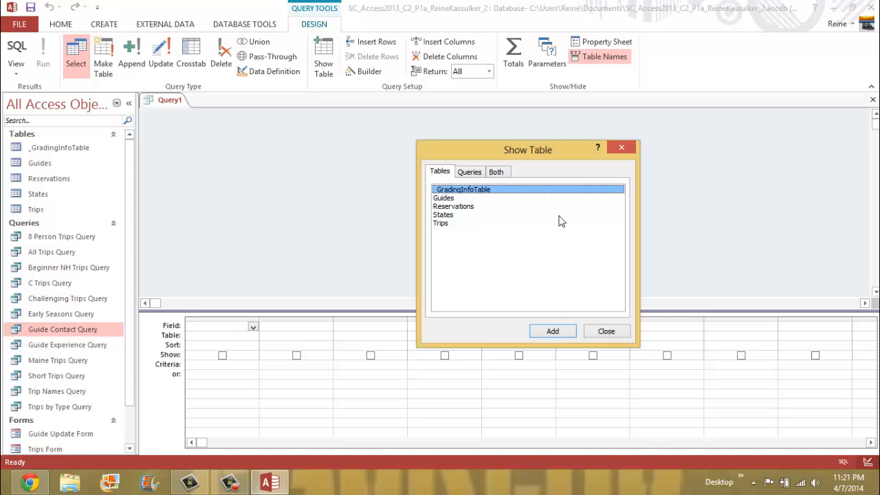
{"action": "left_click", "coordinate": [444, 199]}
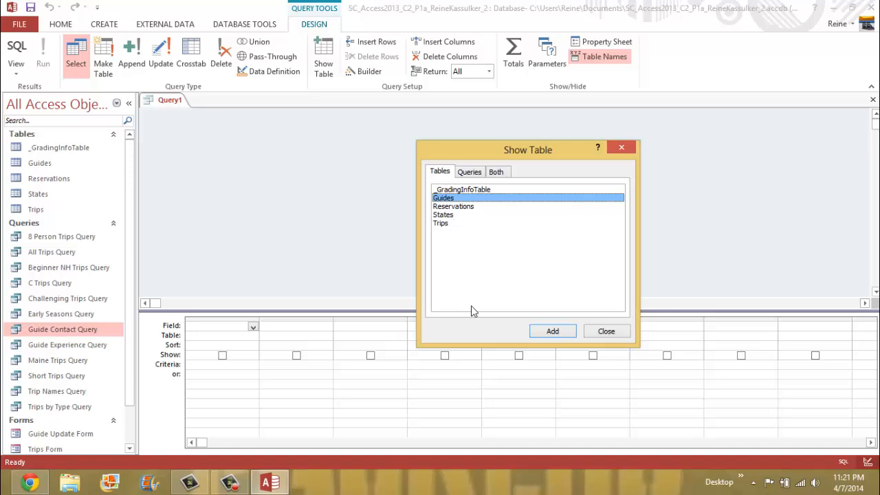
{"action": "left_click", "coordinate": [551, 333]}
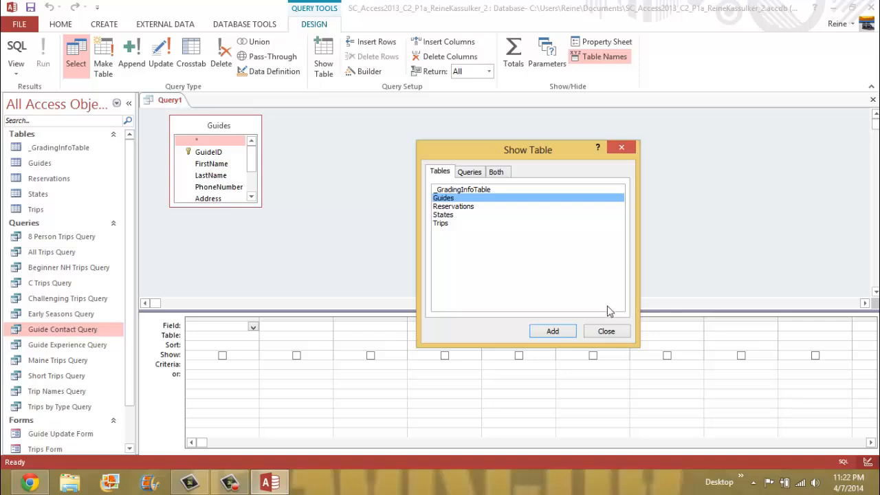
{"action": "left_click", "coordinate": [615, 332]}
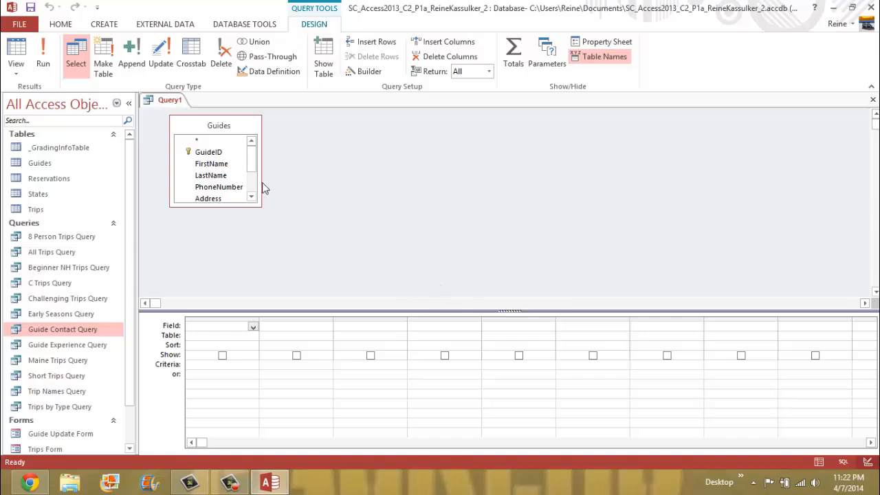
Add the FirstName, LastName, PhoneNumber, Address, State and PostalCode fields from the Guides table to the query.
{"action": "double_click", "coordinate": [213, 164]}
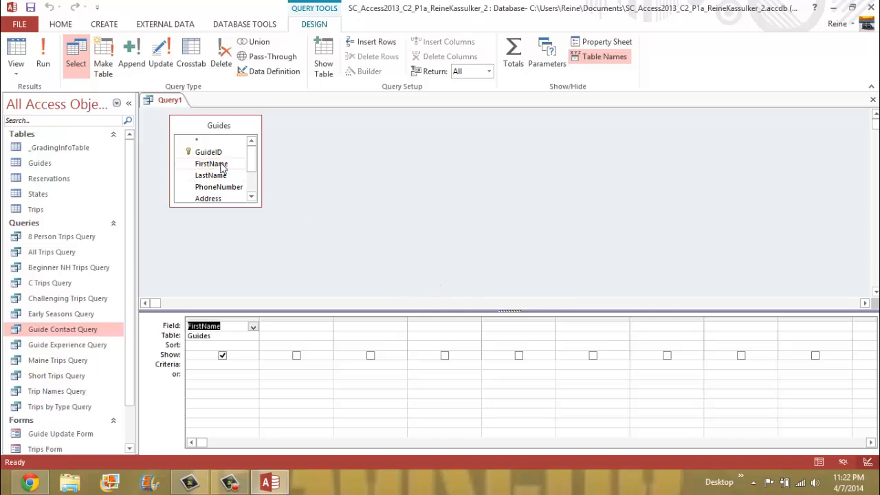
{"action": "double_click", "coordinate": [217, 176]}
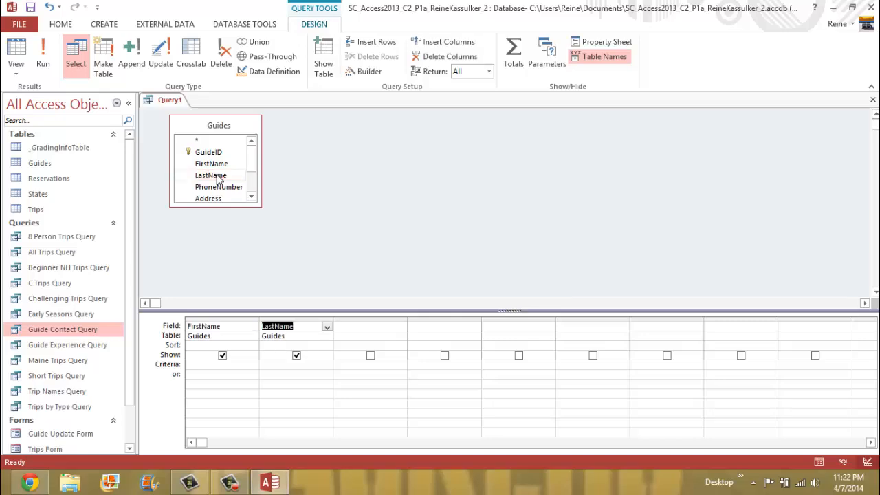
{"action": "left_click", "coordinate": [228, 190]}
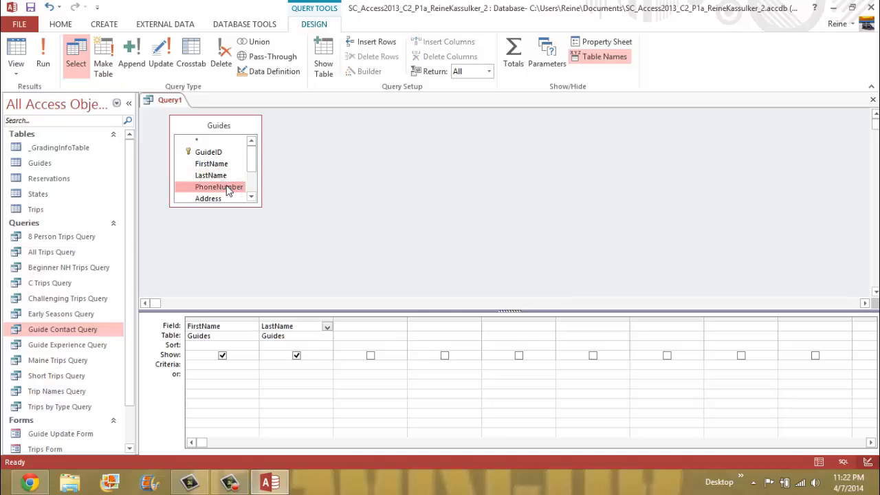
{"action": "double_click", "coordinate": [229, 189]}
{"action": "scroll", "coordinate": [253, 176], "scroll_direction": "down", "scroll_amount": 2}
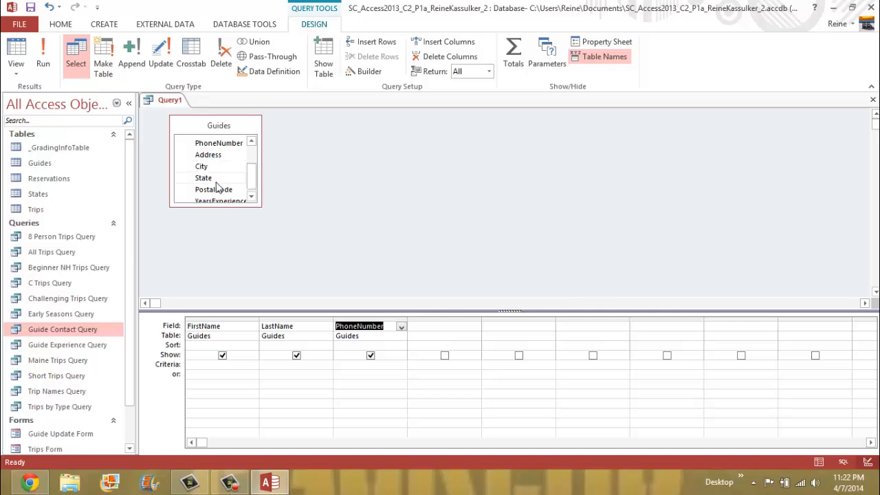
{"action": "double_click", "coordinate": [209, 155]}
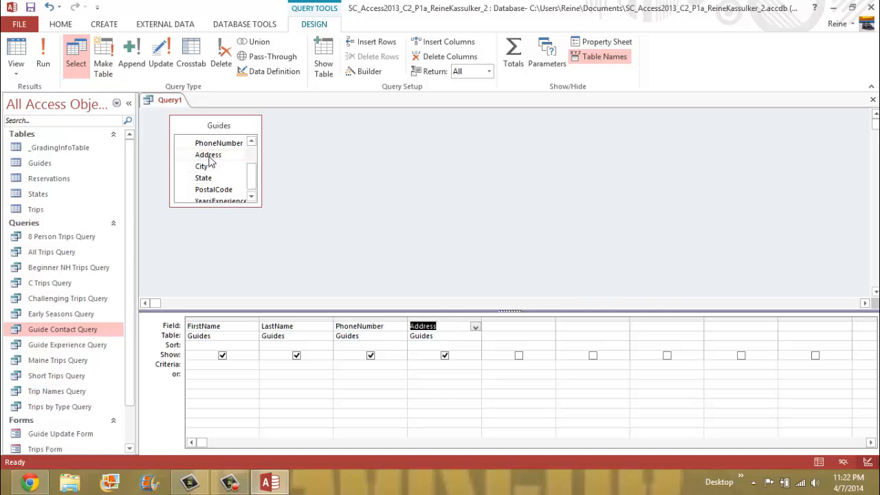
{"action": "double_click", "coordinate": [206, 178]}
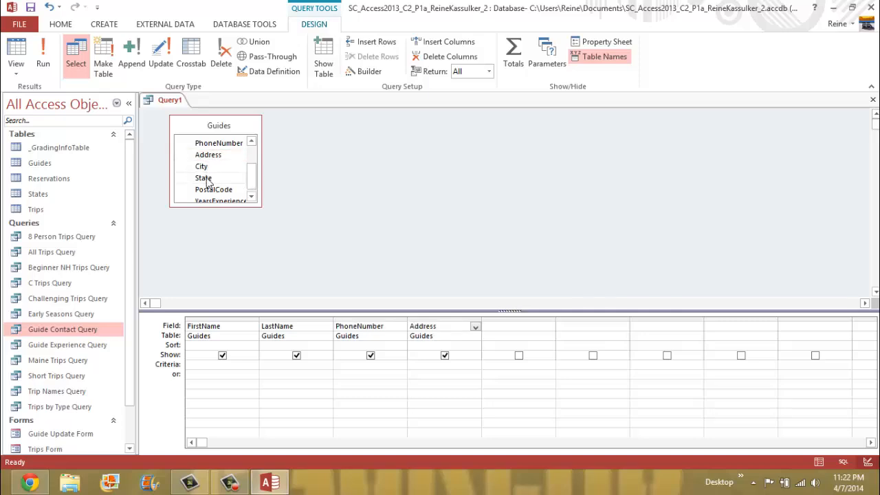
{"action": "left_click", "coordinate": [252, 190]}
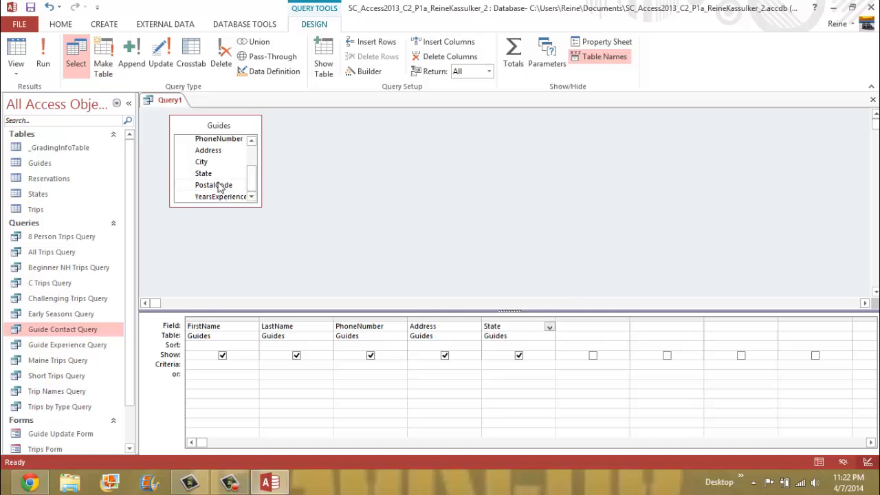
{"action": "double_click", "coordinate": [217, 187]}
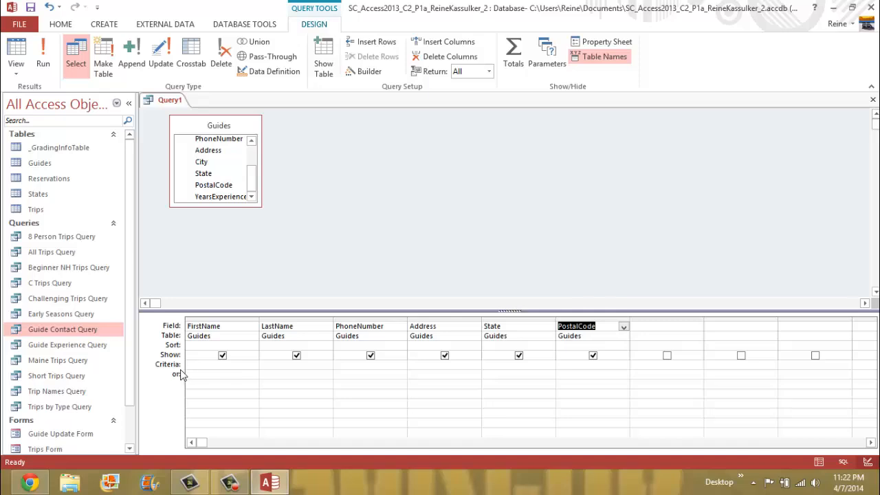
Set the State field's criteria to the parameter [Enter State] and save the query as State Guide Query.
{"action": "left_click", "coordinate": [496, 364]}
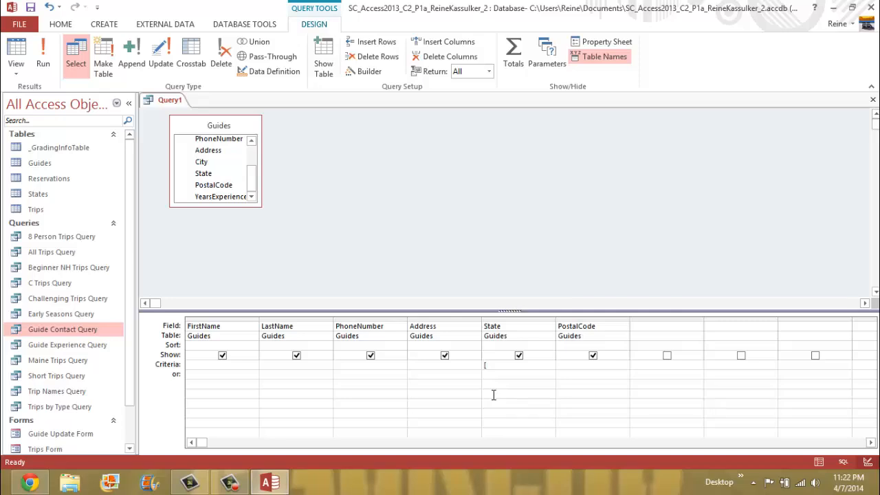
{"action": "type", "text": "Enter State]"}
{"action": "right_click", "coordinate": [172, 104]}
{"action": "left_click", "coordinate": [197, 110]}
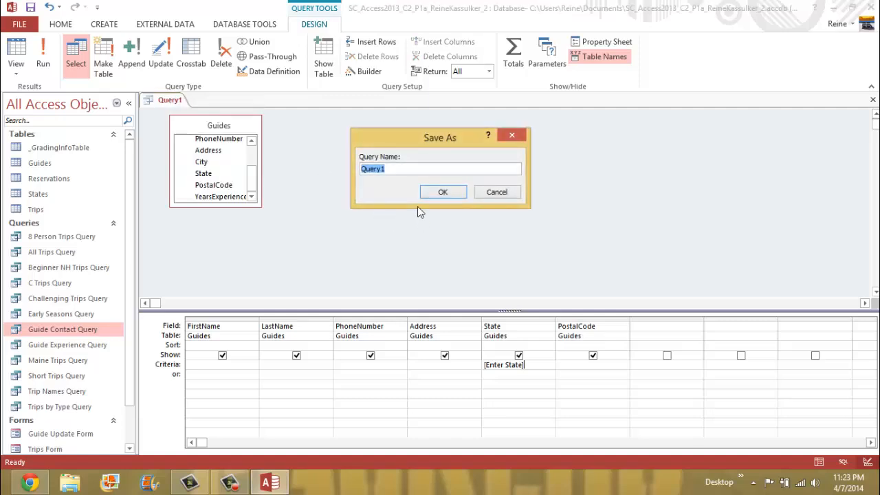
{"action": "key", "text": "BackSpace"}
{"action": "type", "text": "State Guide Query"}
{"action": "left_click", "coordinate": [447, 191]}
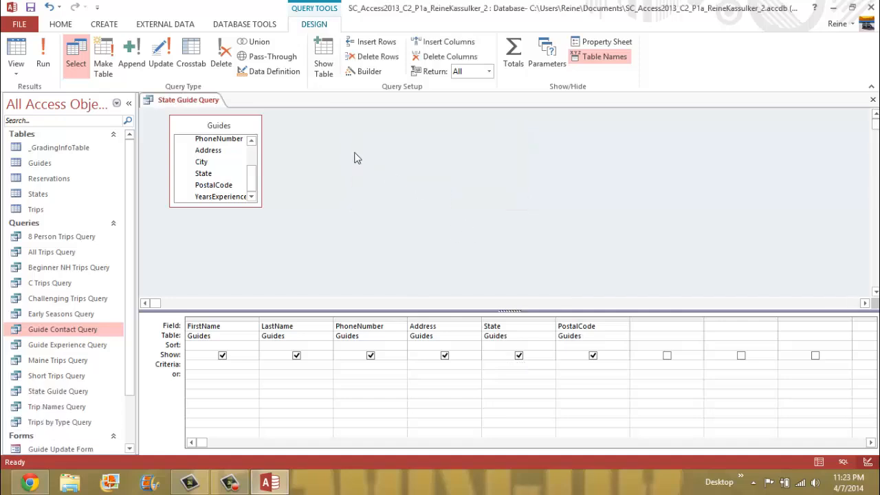
Run the State Guide Query with ME as the state parameter, and save and close it.
{"action": "left_click", "coordinate": [49, 60]}
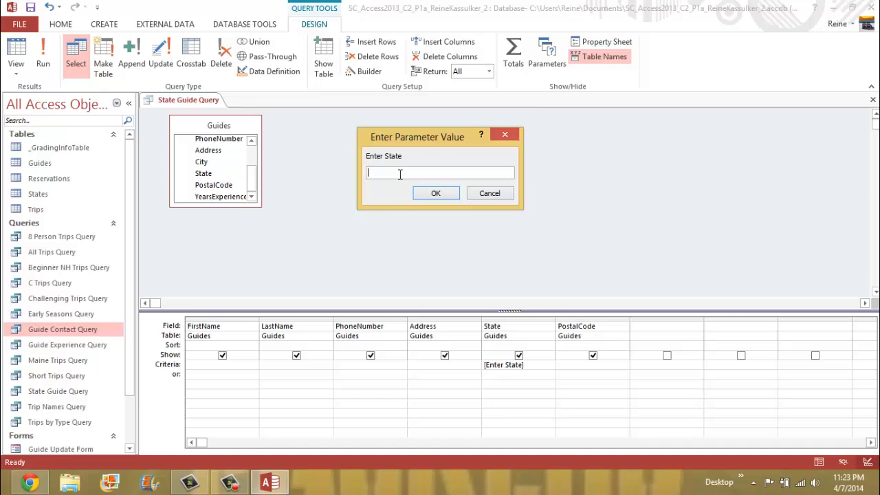
{"action": "type", "text": "ME"}
{"action": "left_click", "coordinate": [436, 194]}
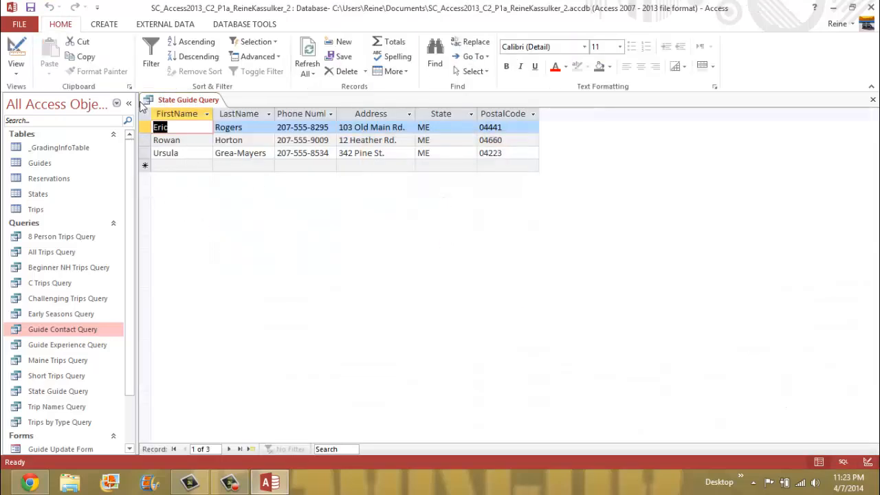
{"action": "right_click", "coordinate": [193, 103]}
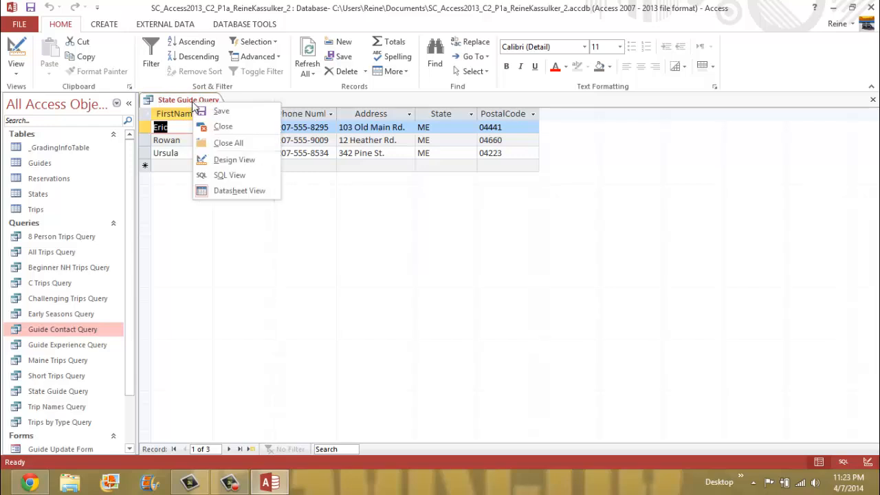
{"action": "left_click", "coordinate": [231, 116]}
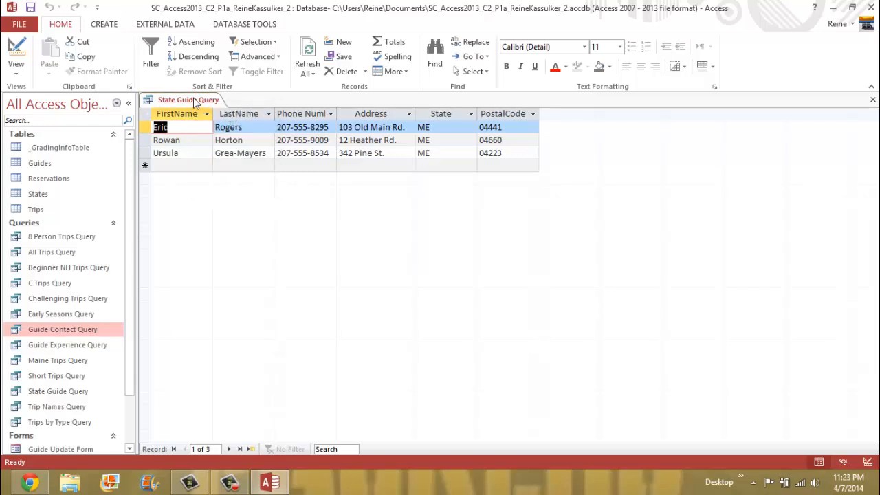
{"action": "right_click", "coordinate": [196, 103]}
{"action": "left_click", "coordinate": [224, 126]}
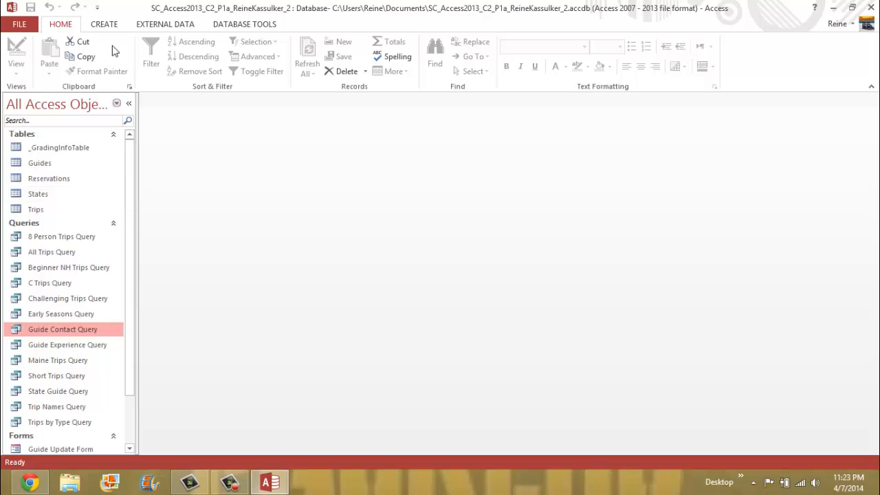
Create a query in Design view from the Trips and Guides tables, and move the Guides field list farther from Trips.
{"action": "left_click", "coordinate": [106, 25]}
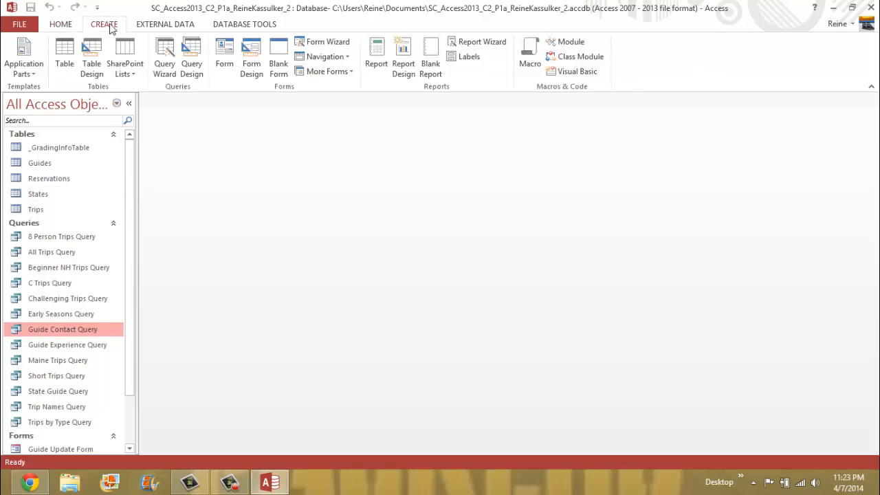
{"action": "left_click", "coordinate": [201, 68]}
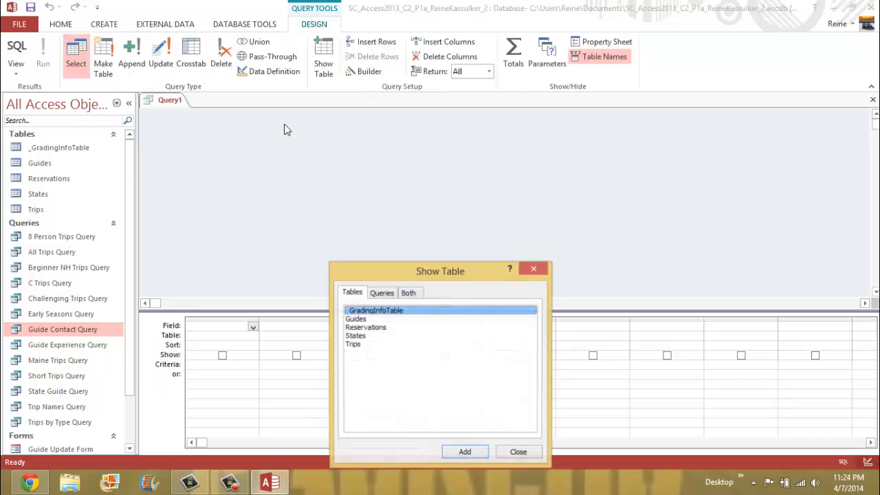
{"action": "left_click_drag", "start_coordinate": [479, 282], "coordinate": [530, 163]}
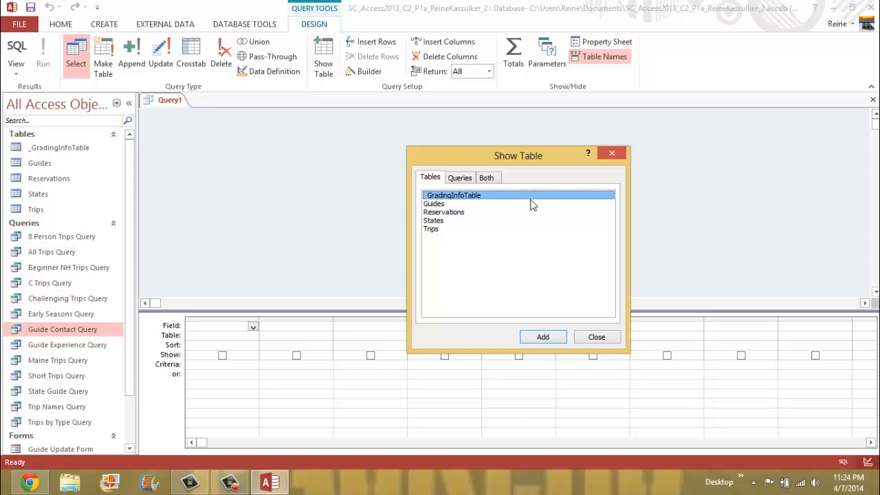
{"action": "left_click", "coordinate": [439, 230]}
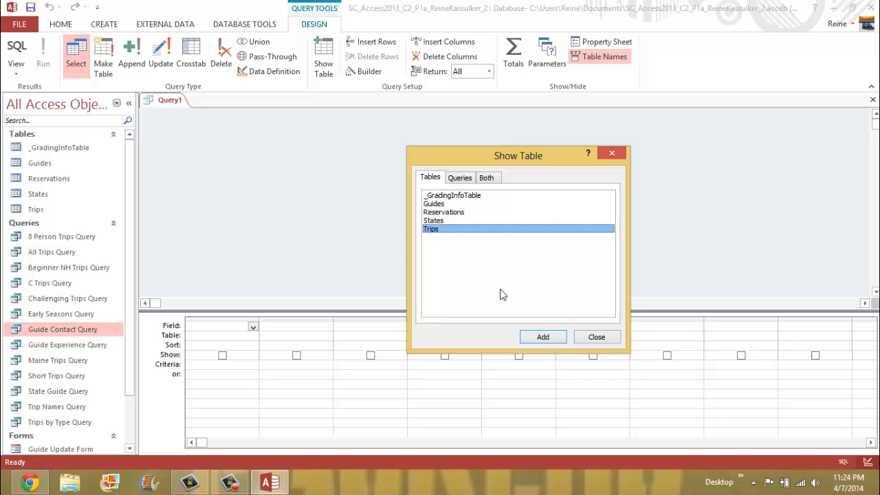
{"action": "left_click", "coordinate": [543, 336]}
{"action": "left_click", "coordinate": [440, 204]}
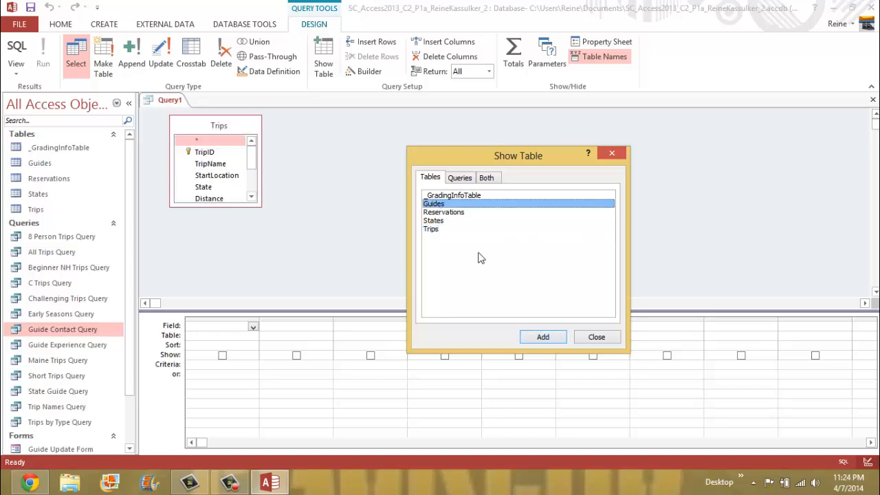
{"action": "left_click", "coordinate": [543, 336]}
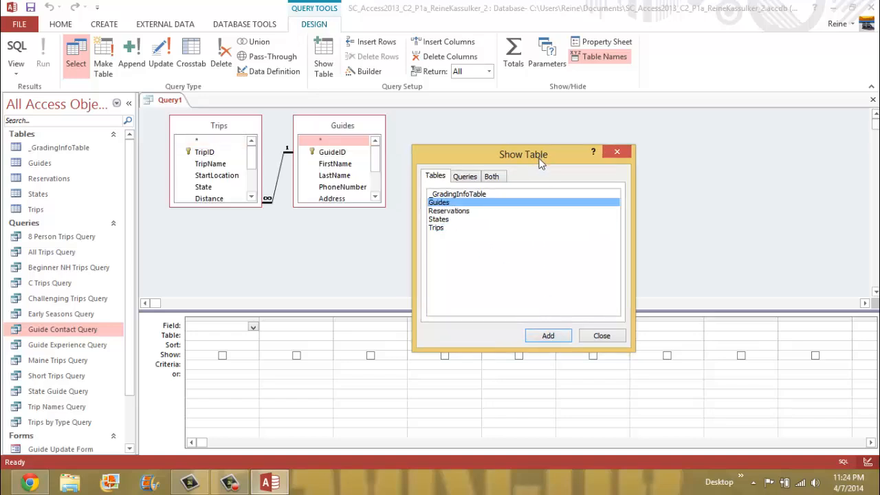
{"action": "left_click", "coordinate": [597, 337]}
{"action": "left_click_drag", "start_coordinate": [336, 123], "coordinate": [421, 129]}
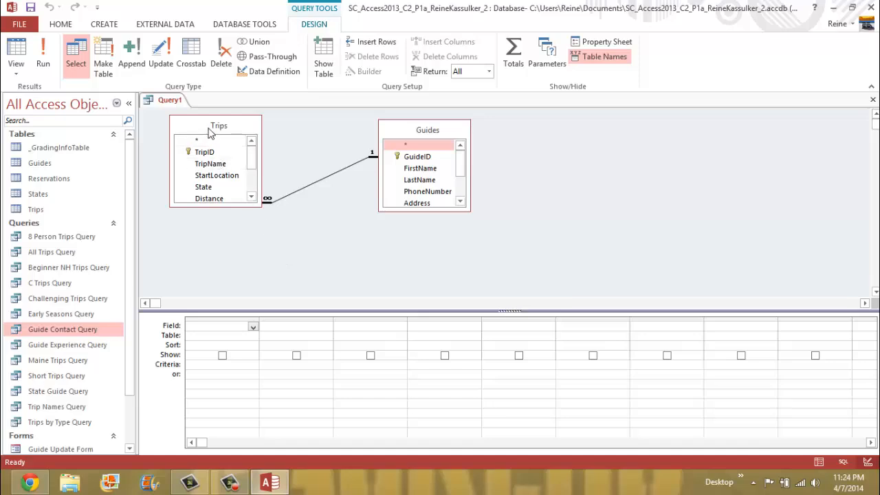
Add TripName from the Trips table and FirstName, LastName and PhoneNumber from the Guides table to the query.
{"action": "left_click", "coordinate": [220, 165]}
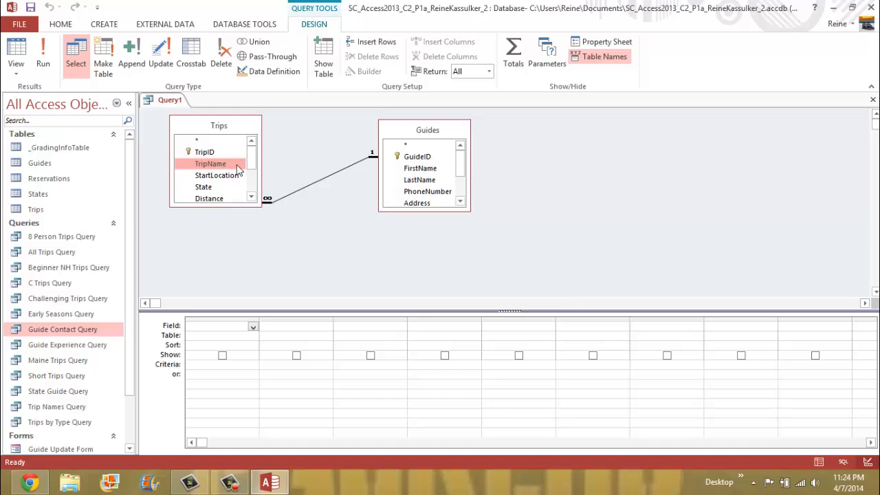
{"action": "double_click", "coordinate": [233, 169]}
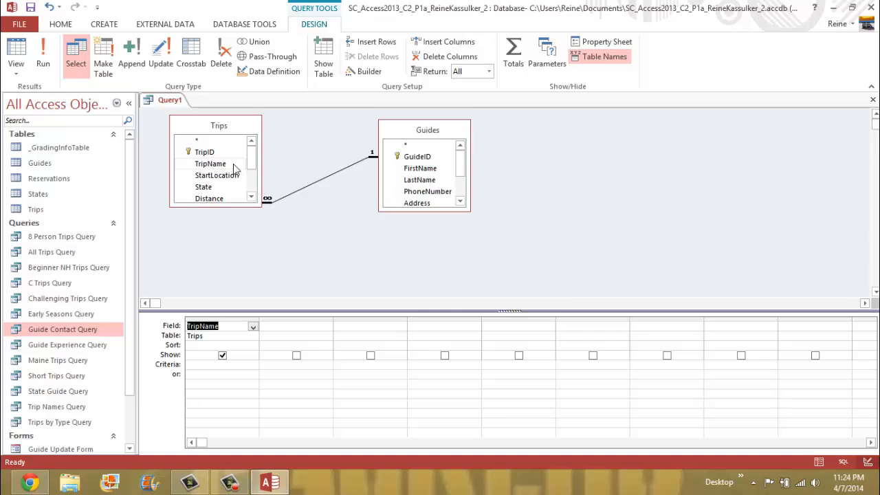
{"action": "double_click", "coordinate": [435, 171]}
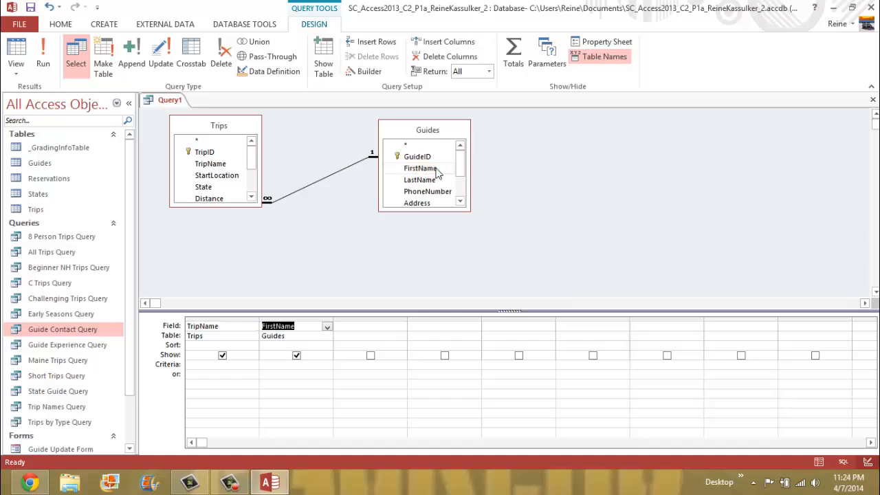
{"action": "double_click", "coordinate": [435, 180]}
{"action": "double_click", "coordinate": [438, 194]}
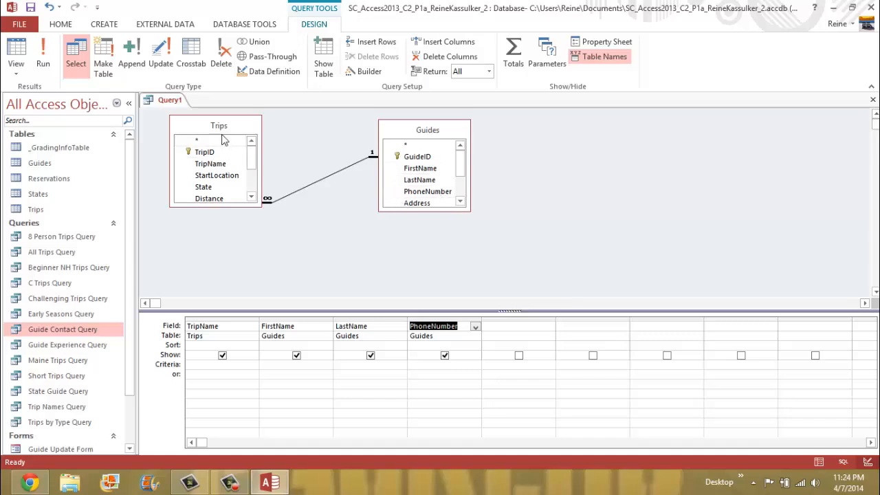
Save the new Trips and Guides query as Guide Assignments Query.
{"action": "right_click", "coordinate": [174, 101]}
{"action": "left_click", "coordinate": [215, 114]}
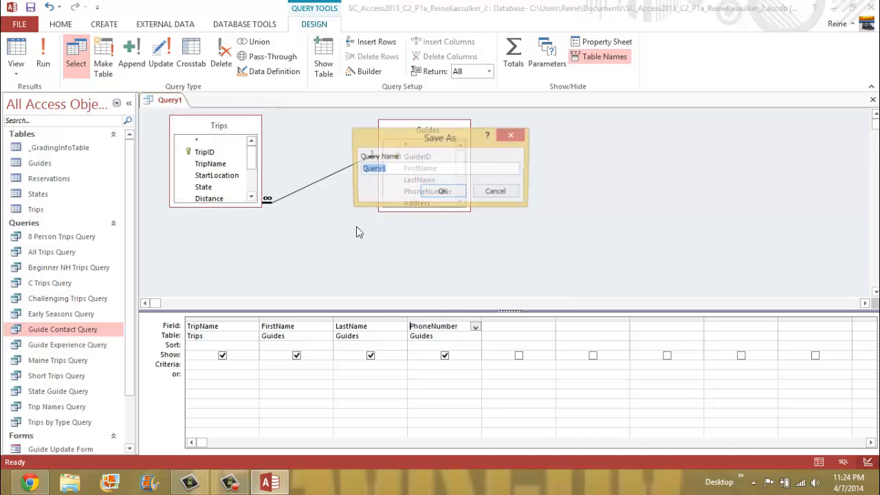
{"action": "type", "text": "Guide"}
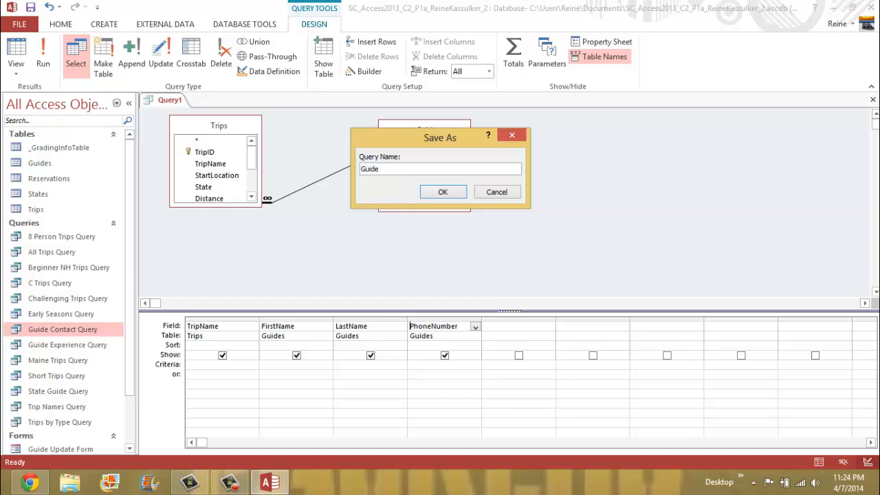
{"action": "type", "text": " Assignments Query"}
{"action": "left_click", "coordinate": [448, 193]}
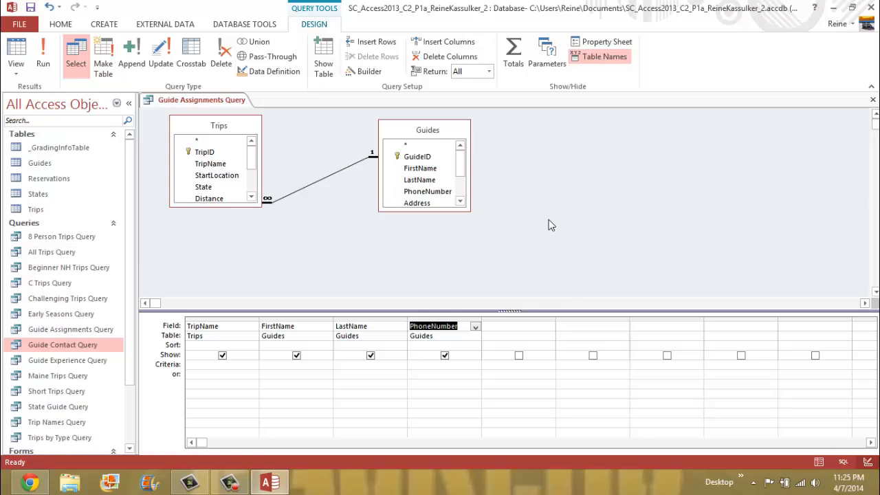
Run the Guide Assignments Query, and save and close it.
{"action": "left_click", "coordinate": [44, 55]}
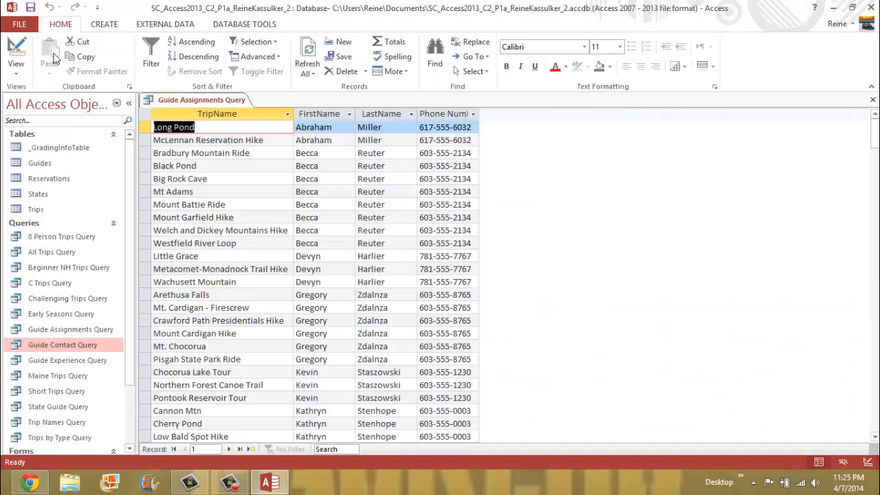
{"action": "right_click", "coordinate": [191, 100]}
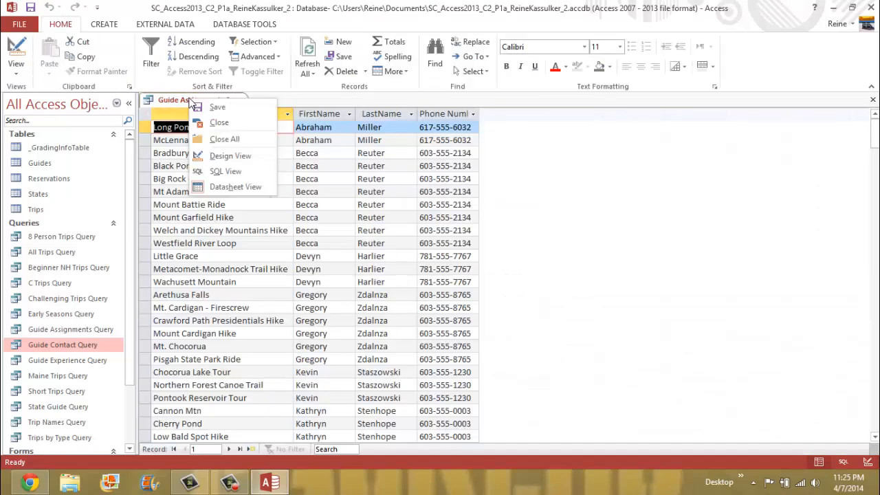
{"action": "left_click", "coordinate": [223, 107]}
{"action": "right_click", "coordinate": [211, 101]}
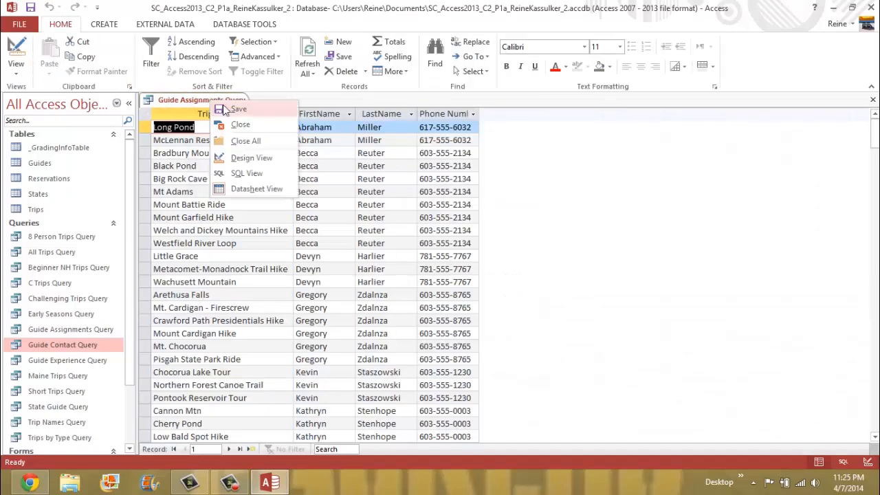
{"action": "left_click", "coordinate": [240, 126]}
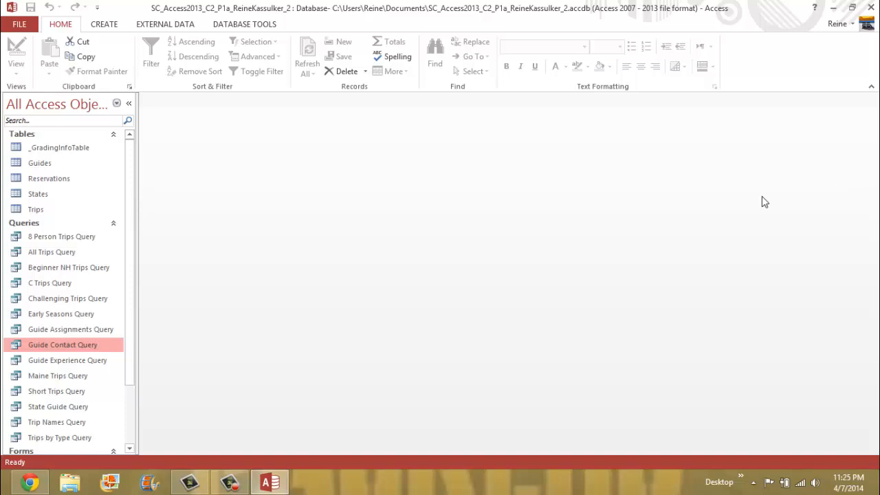
Start a crosstab query with the Crosstab Query Wizard, using the Trips table as its source.
{"action": "left_click", "coordinate": [103, 24]}
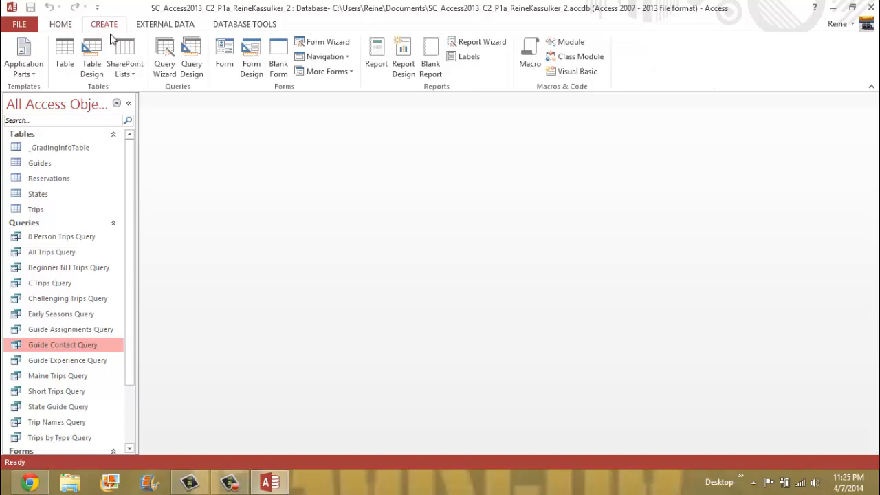
{"action": "left_click", "coordinate": [165, 67]}
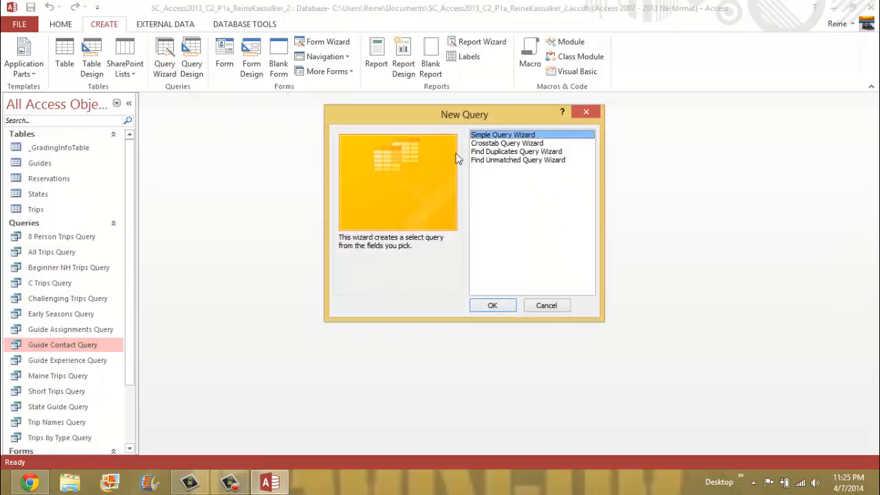
{"action": "left_click", "coordinate": [532, 144]}
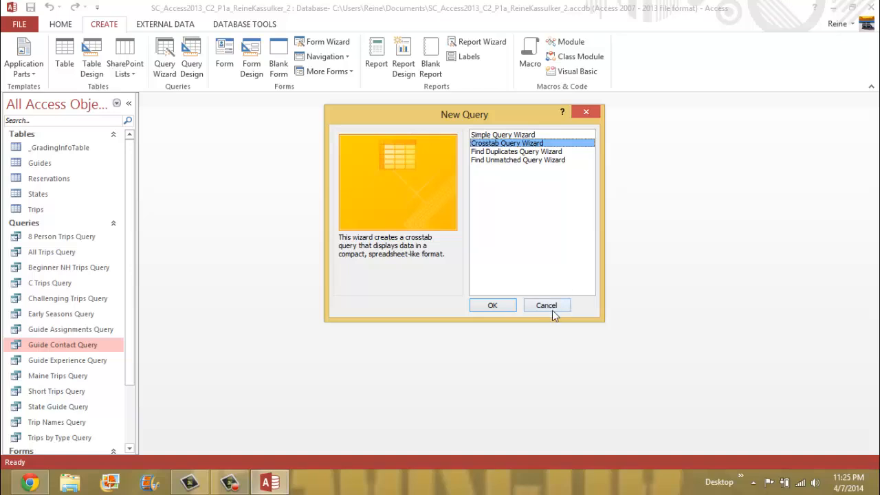
{"action": "left_click", "coordinate": [492, 305]}
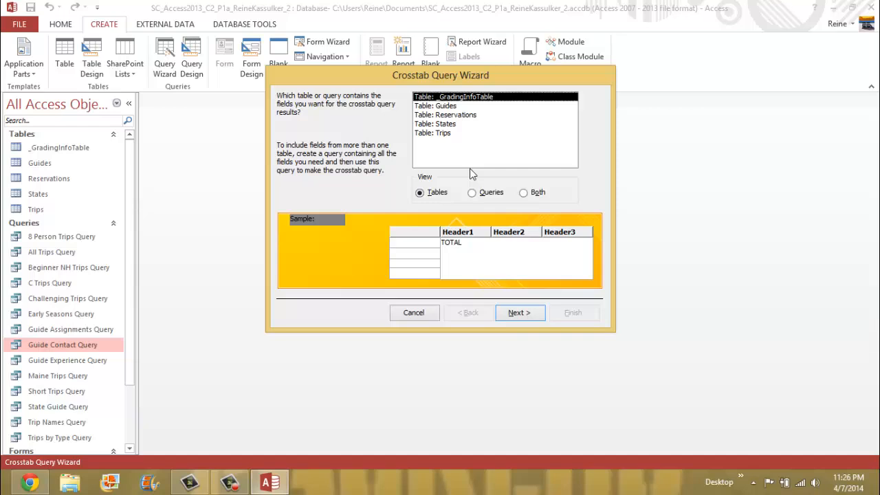
{"action": "left_click", "coordinate": [445, 134]}
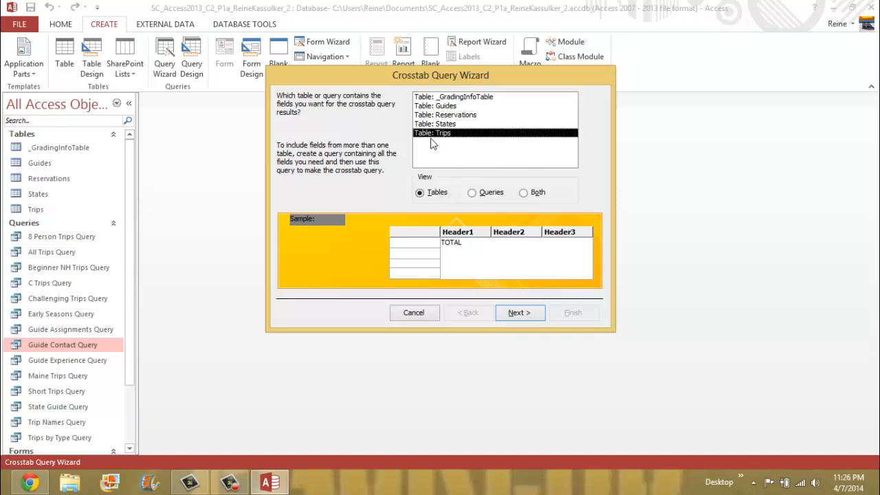
{"action": "left_click", "coordinate": [525, 314]}
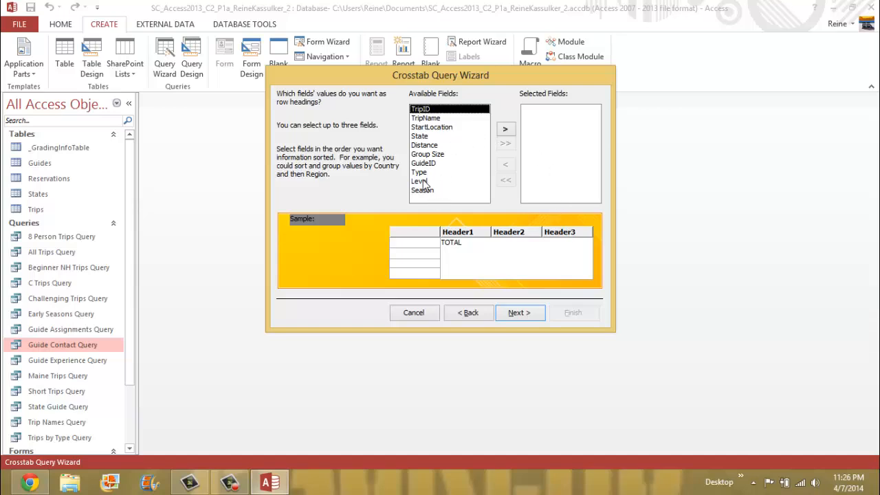
Use State for the crosstab's row headings and Season for its column headings.
{"action": "left_click", "coordinate": [427, 136]}
{"action": "left_click", "coordinate": [505, 129]}
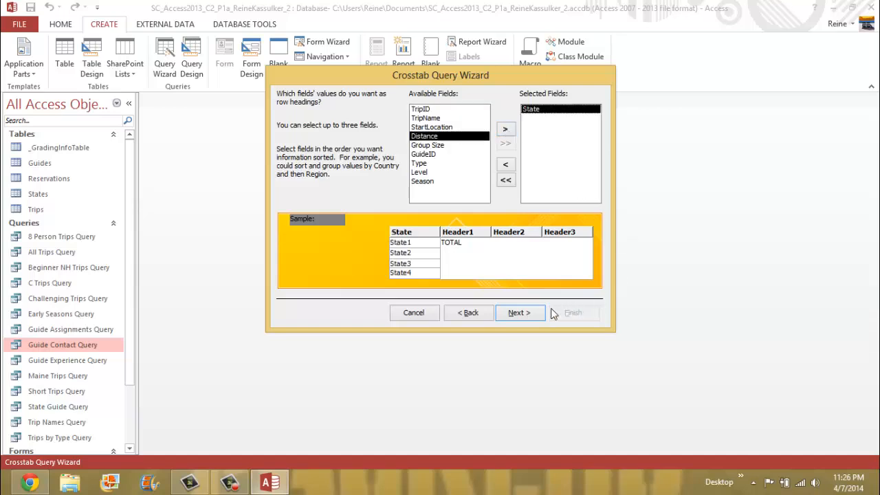
{"action": "left_click", "coordinate": [527, 314]}
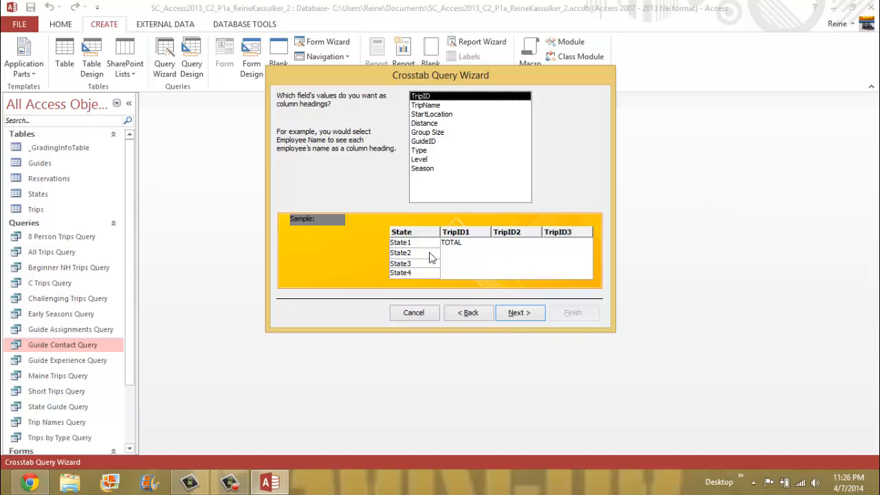
{"action": "left_click", "coordinate": [430, 169]}
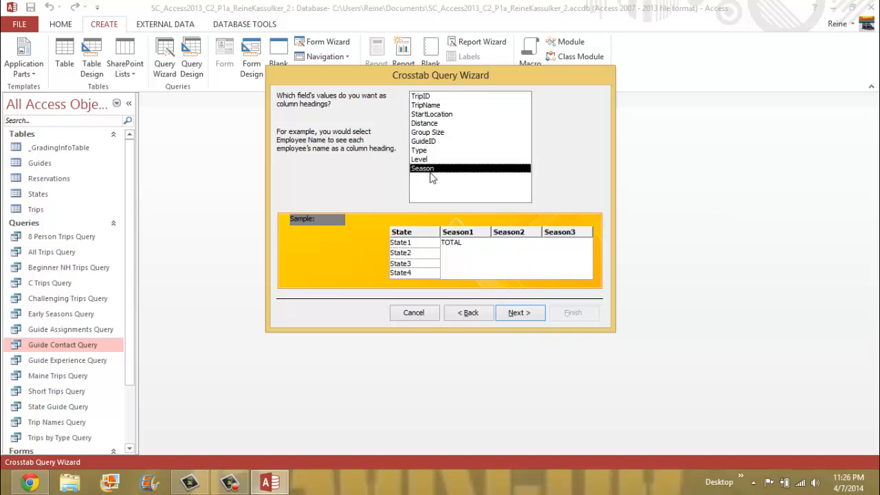
{"action": "left_click", "coordinate": [526, 313]}
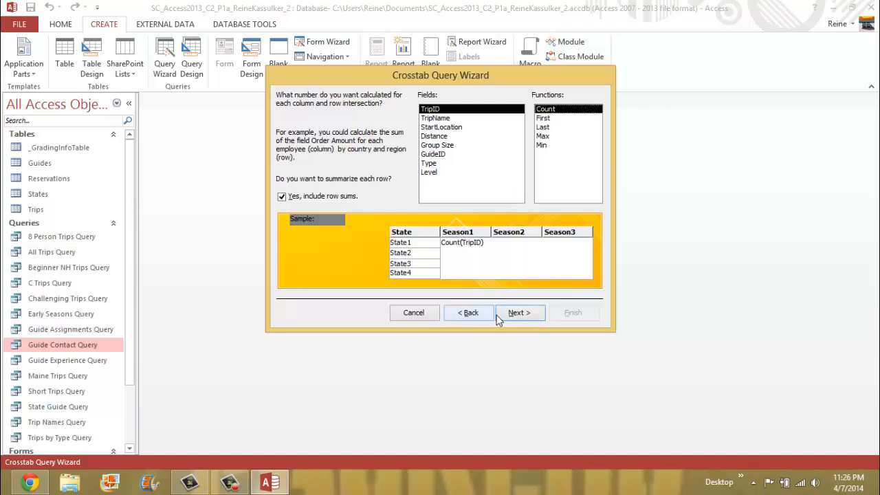
Accept the Count of TripID with row sums, and finish the crosstab under the name State-Season Crosstab.
{"action": "left_click", "coordinate": [523, 312]}
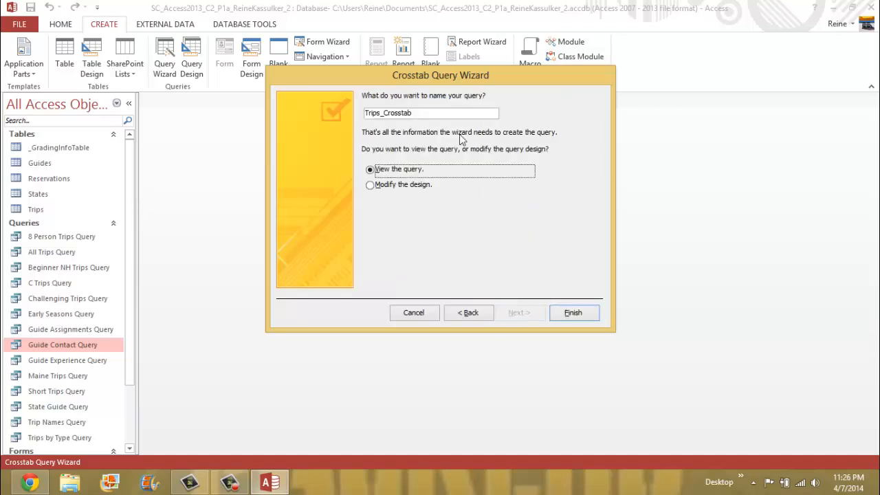
{"action": "left_click_drag", "start_coordinate": [430, 112], "coordinate": [364, 112]}
{"action": "key", "text": "Delete"}
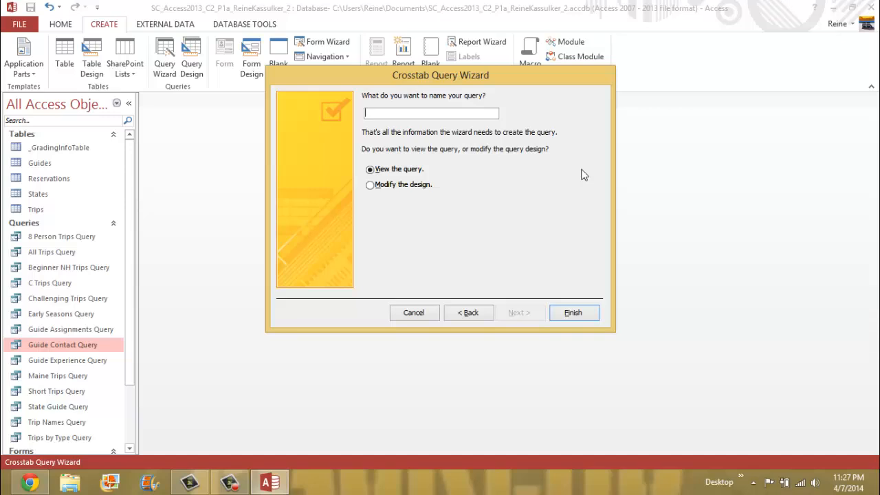
{"action": "type", "text": "State-Season"}
{"action": "type", "text": "rosstab"}
{"action": "left_click", "coordinate": [579, 315]}
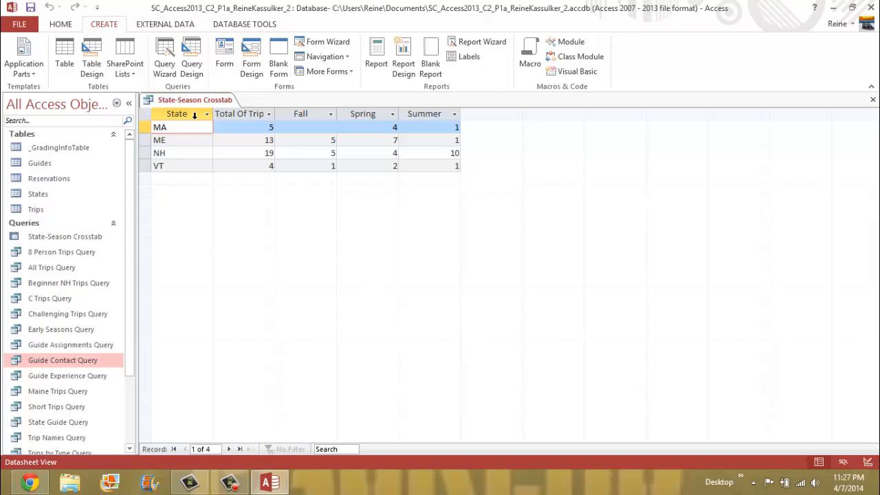
Close the State-Season Crosstab query.
{"action": "right_click", "coordinate": [198, 100]}
{"action": "key", "text": "Escape"}
{"action": "right_click", "coordinate": [205, 103]}
{"action": "left_click", "coordinate": [230, 126]}
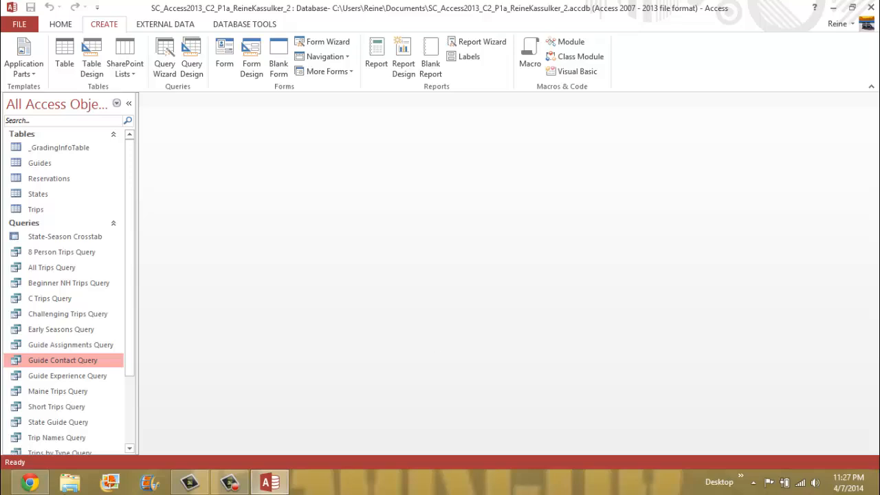
Open the 8 Person Trips Query in Design view and set the Group Size criteria to 8.
{"action": "left_click", "coordinate": [57, 253]}
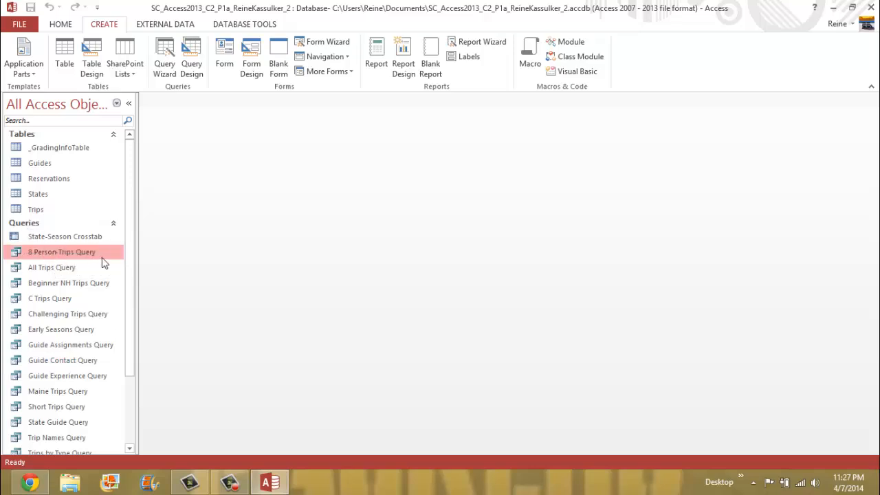
{"action": "double_click", "coordinate": [92, 253]}
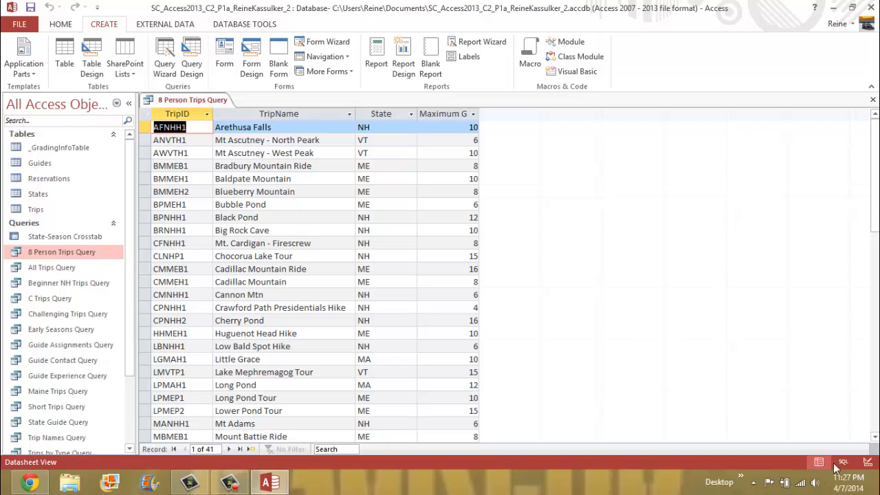
{"action": "left_click", "coordinate": [868, 464]}
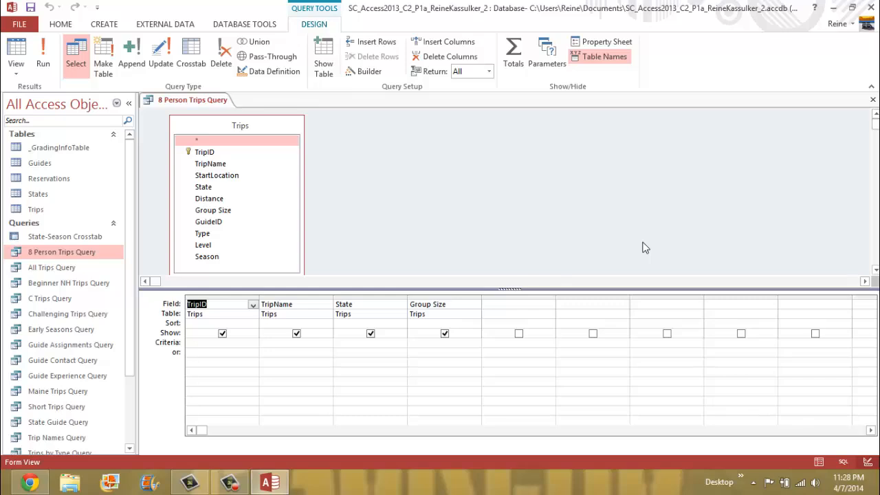
{"action": "left_click", "coordinate": [437, 342]}
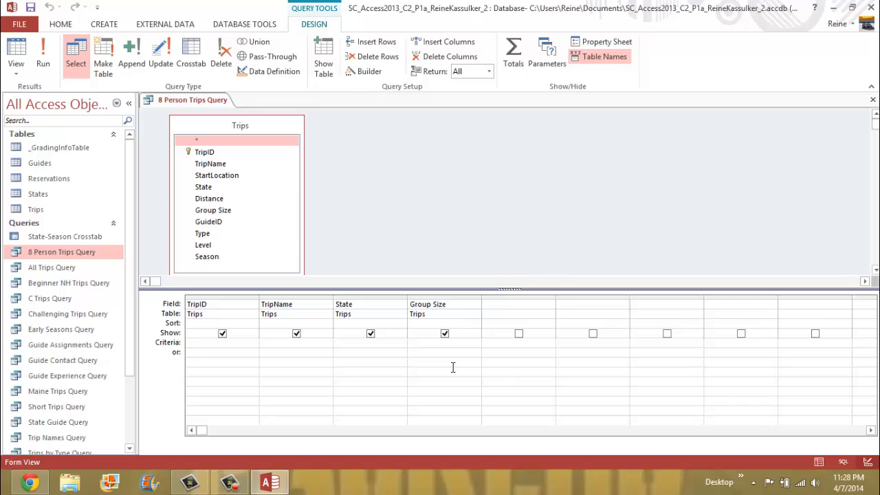
{"action": "type", "text": "8"}
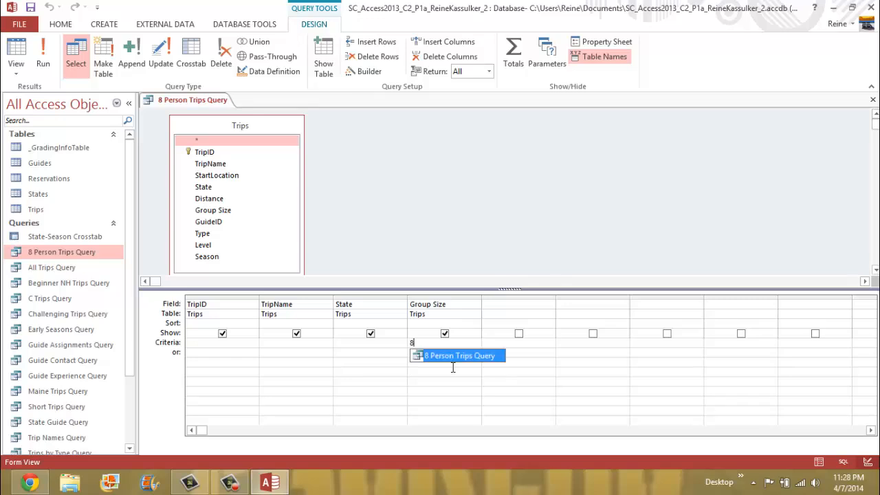
{"action": "left_click", "coordinate": [436, 345]}
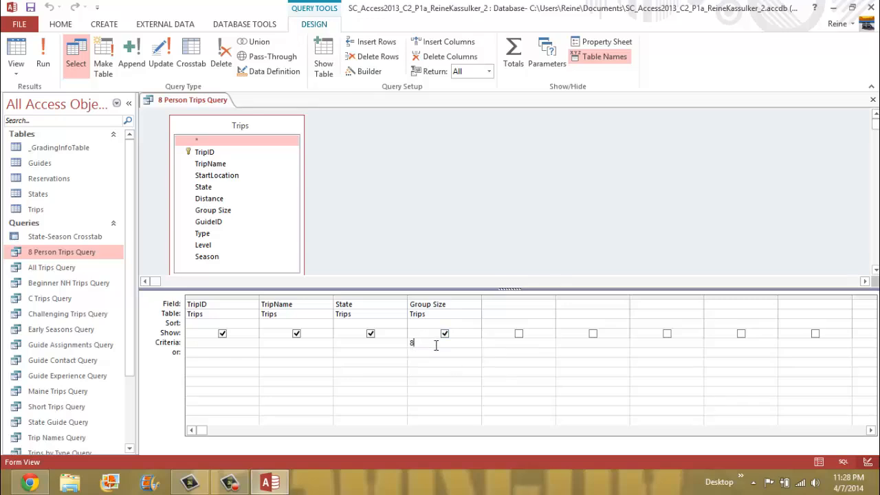
Run the 8 Person Trips Query, and save and close it.
{"action": "left_click", "coordinate": [43, 61]}
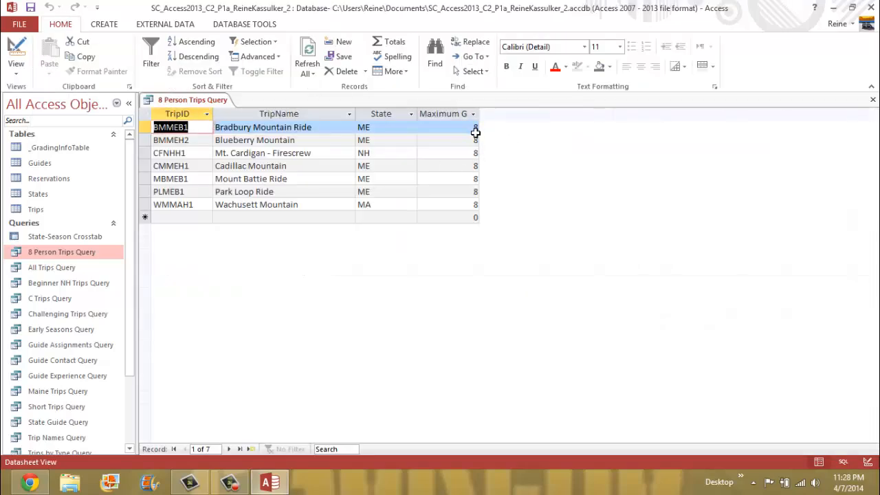
{"action": "right_click", "coordinate": [219, 100]}
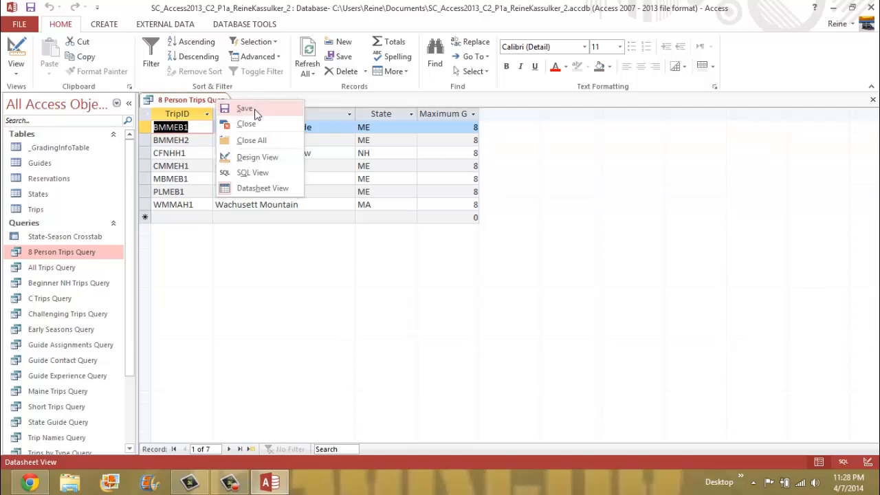
{"action": "left_click", "coordinate": [255, 110]}
{"action": "right_click", "coordinate": [207, 100]}
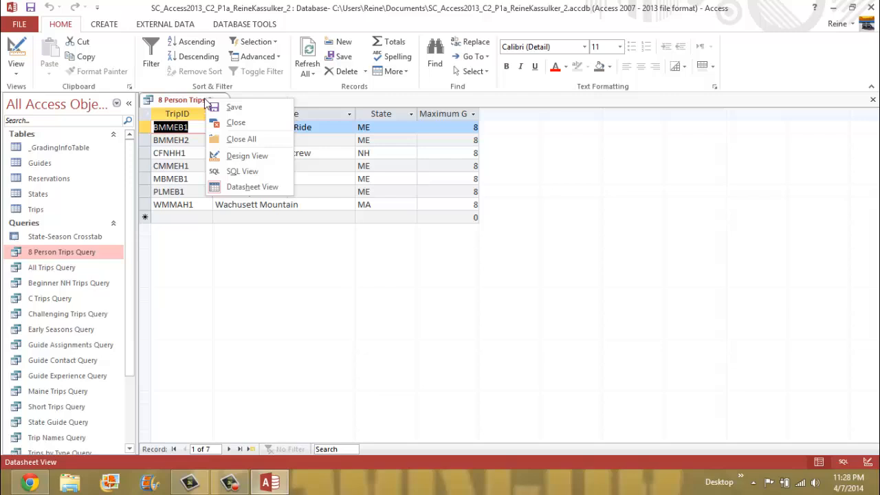
{"action": "left_click", "coordinate": [243, 123]}
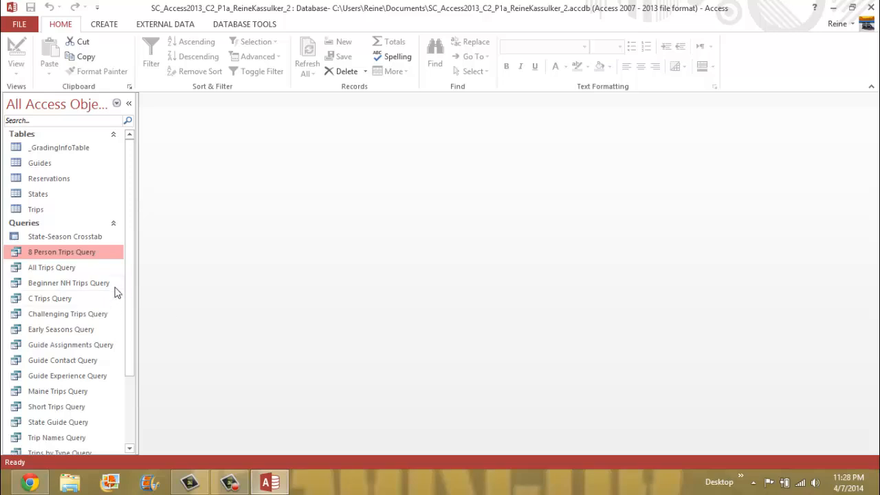
Open the Early Seasons Query in Design view.
{"action": "left_click_drag", "start_coordinate": [132, 279], "coordinate": [133, 301]}
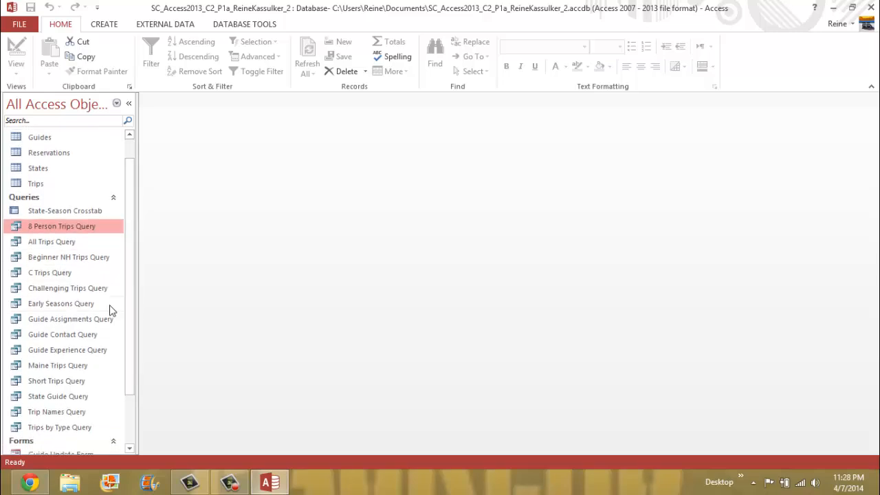
{"action": "left_click", "coordinate": [84, 305]}
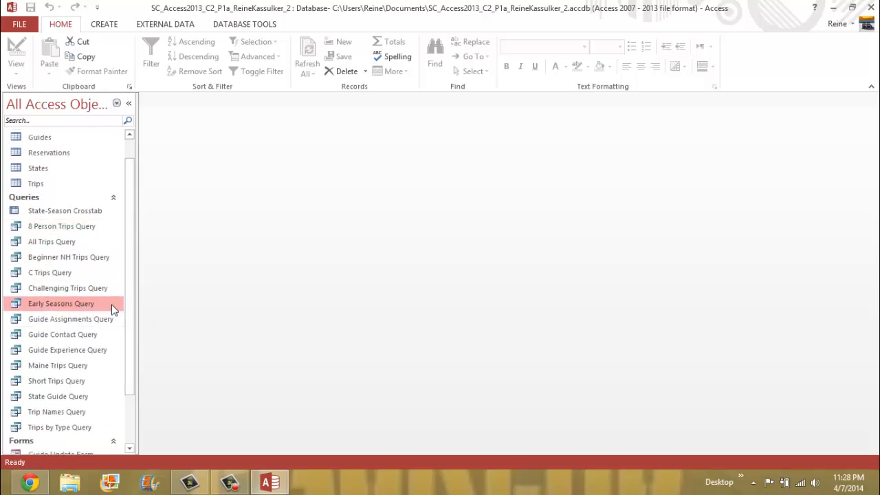
{"action": "double_click", "coordinate": [108, 304]}
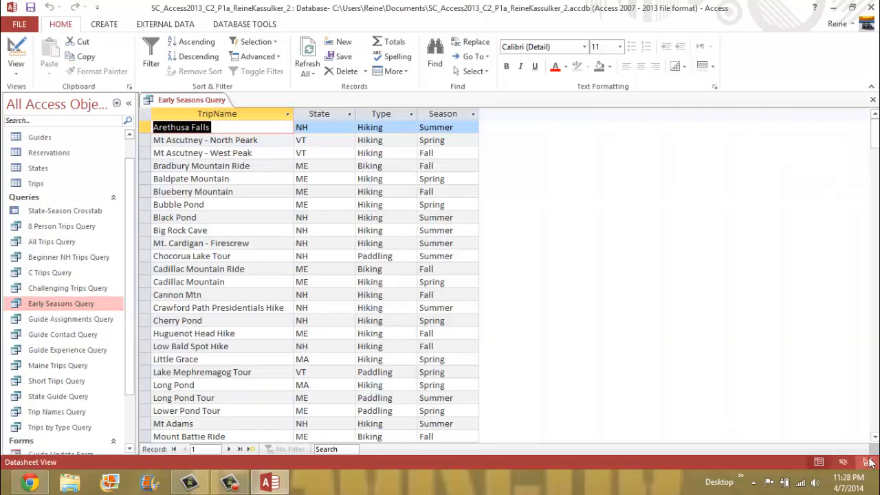
{"action": "left_click", "coordinate": [869, 462]}
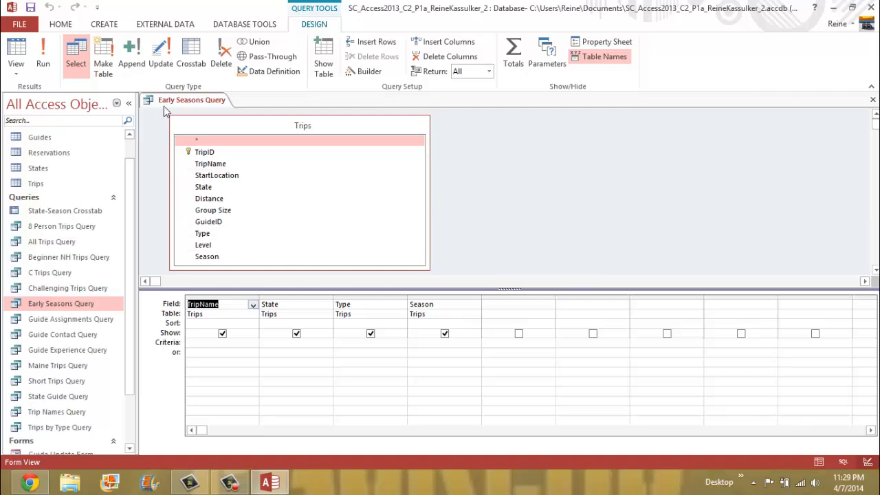
Close the Early Seasons Query without making changes.
{"action": "right_click", "coordinate": [197, 99]}
{"action": "left_click", "coordinate": [229, 118]}
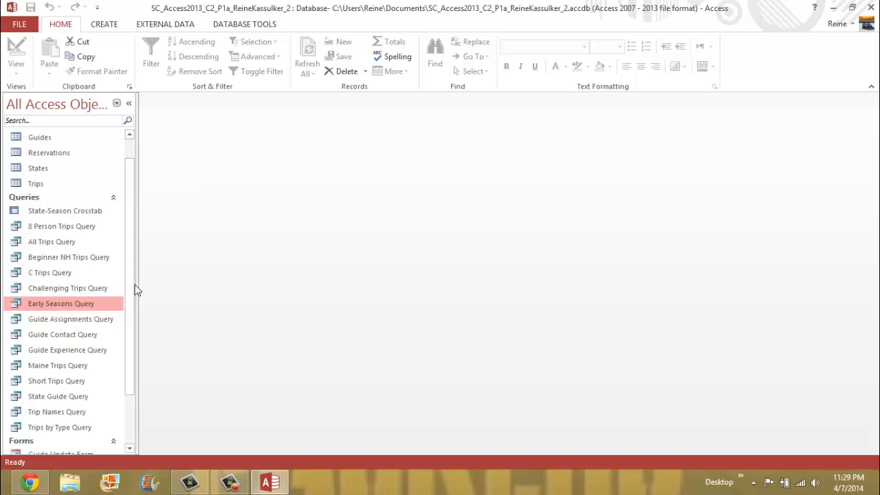
Open the Beginner NH Trips Query in Design view.
{"action": "left_click_drag", "start_coordinate": [129, 261], "coordinate": [130, 273]}
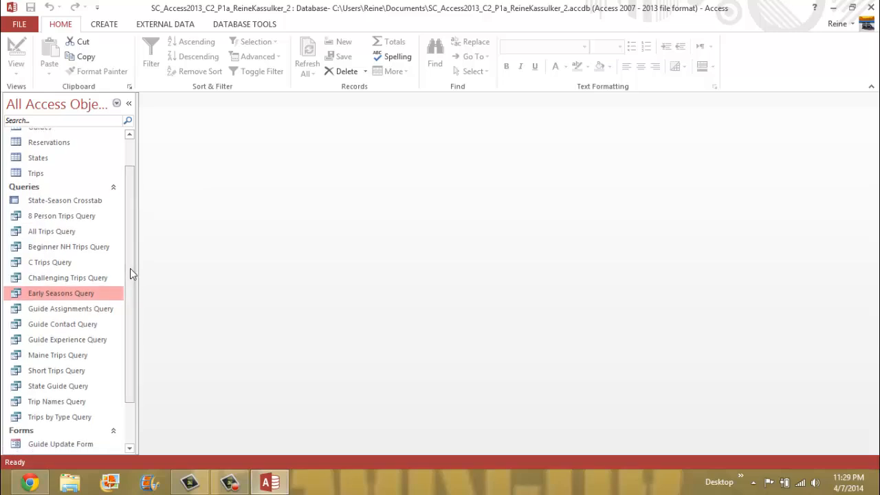
{"action": "left_click", "coordinate": [68, 248]}
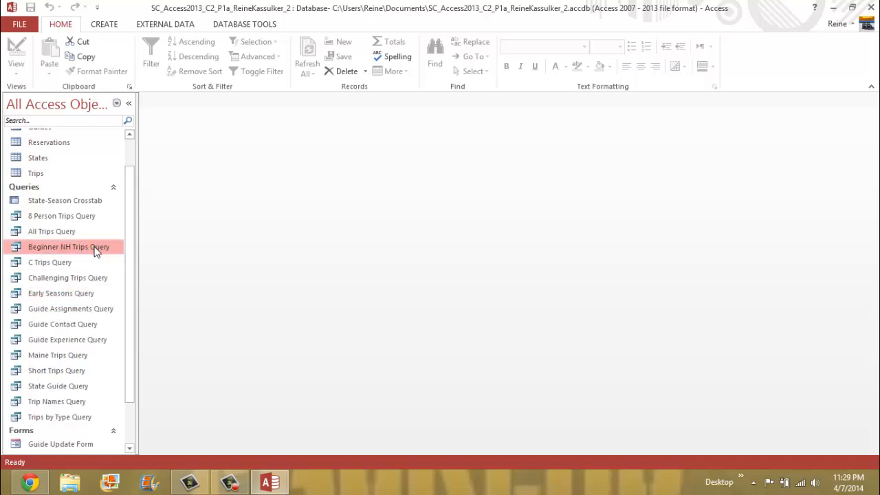
{"action": "double_click", "coordinate": [96, 250]}
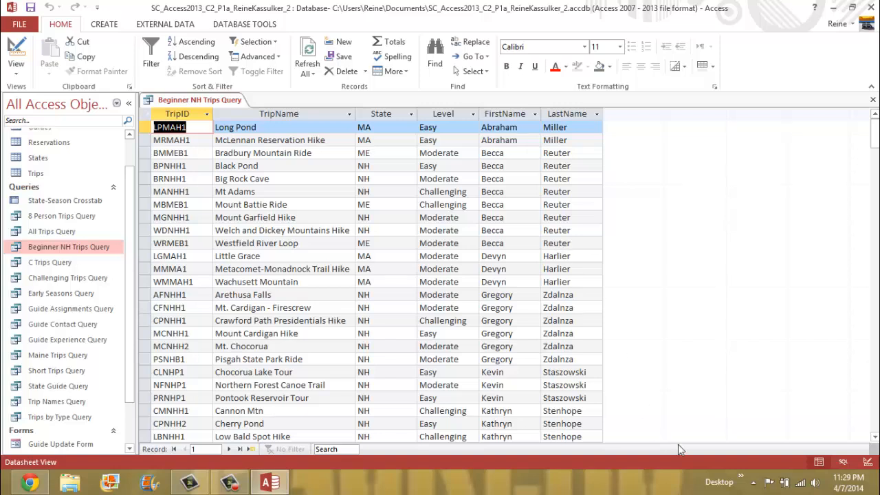
{"action": "left_click", "coordinate": [868, 462]}
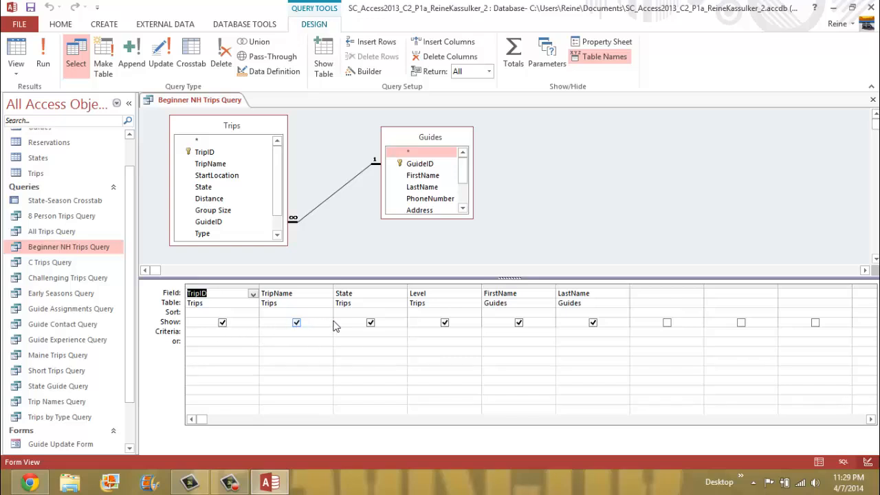
Set the query criteria to NH for the State field and Easy for the Level field.
{"action": "left_click", "coordinate": [363, 332]}
{"action": "type", "text": "NH"}
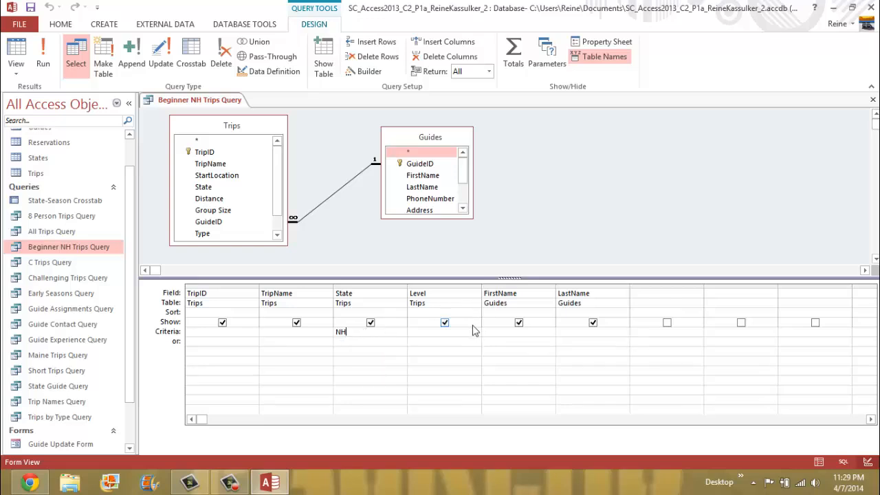
{"action": "left_click", "coordinate": [446, 334]}
{"action": "type", "text": "Easy"}
{"action": "left_click", "coordinate": [455, 354]}
Run the Beginner NH Trips Query, and save and close it.
{"action": "left_click", "coordinate": [45, 59]}
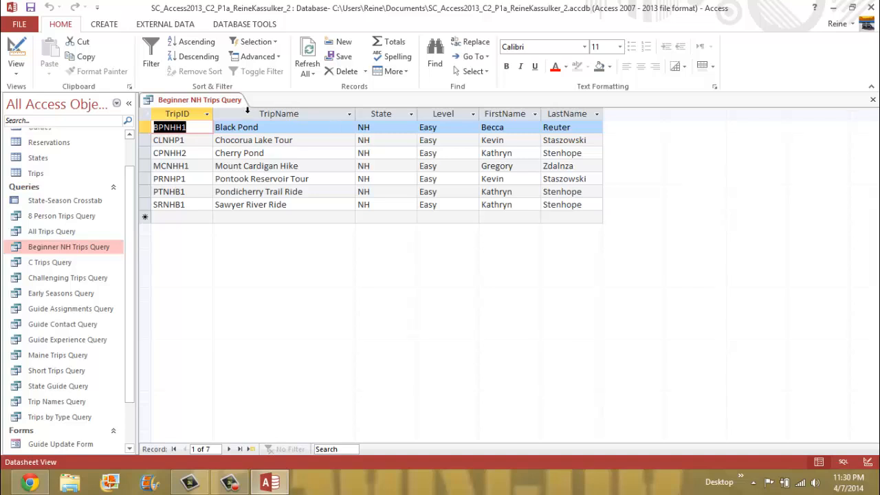
{"action": "right_click", "coordinate": [201, 101]}
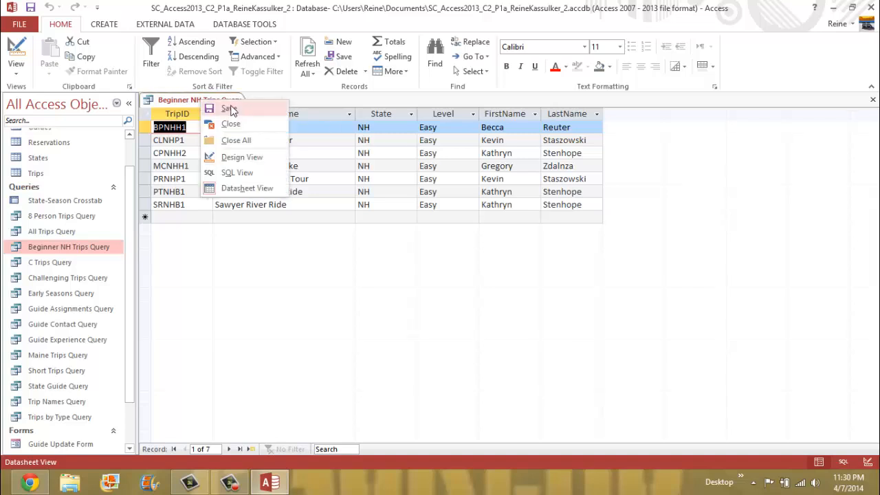
{"action": "left_click", "coordinate": [225, 108]}
{"action": "right_click", "coordinate": [220, 101]}
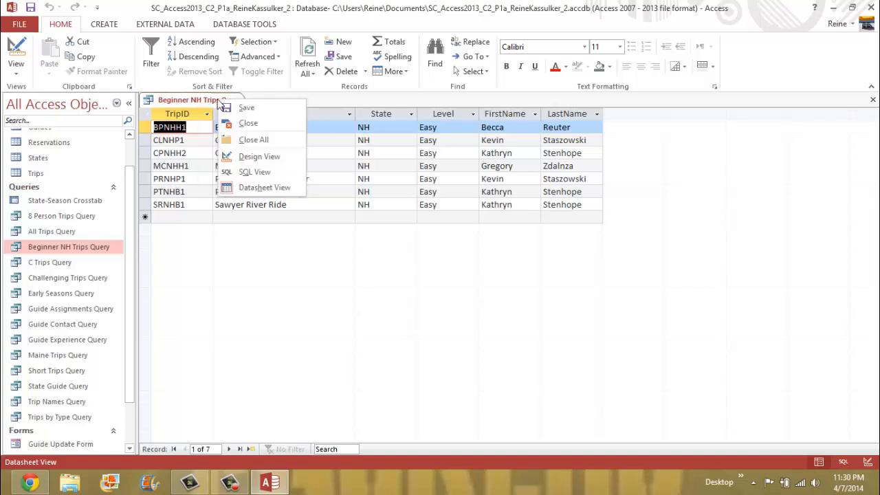
{"action": "left_click", "coordinate": [246, 124]}
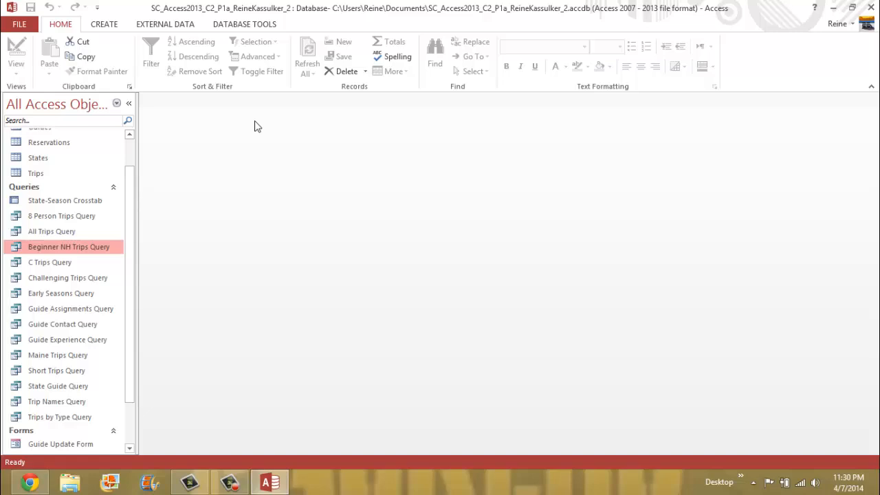
Open the Challenging Trips Query in Design view and hide the Level field from its results.
{"action": "left_click_drag", "start_coordinate": [90, 250], "coordinate": [84, 282]}
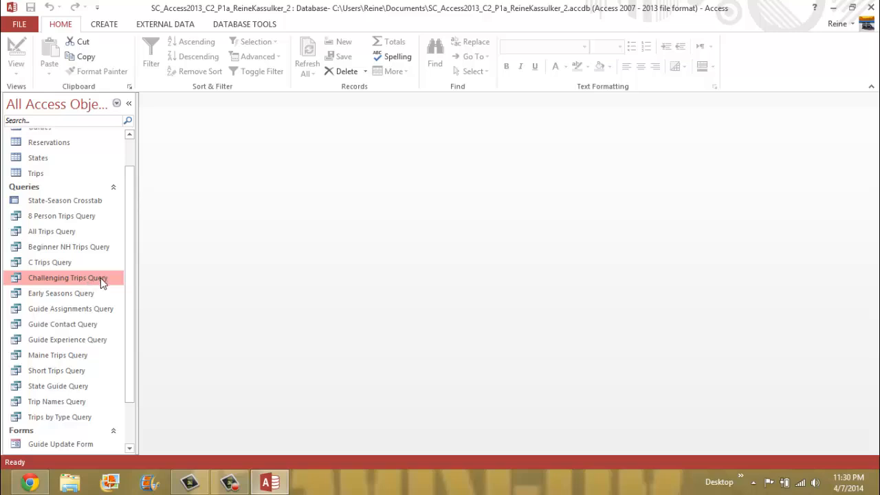
{"action": "double_click", "coordinate": [101, 282]}
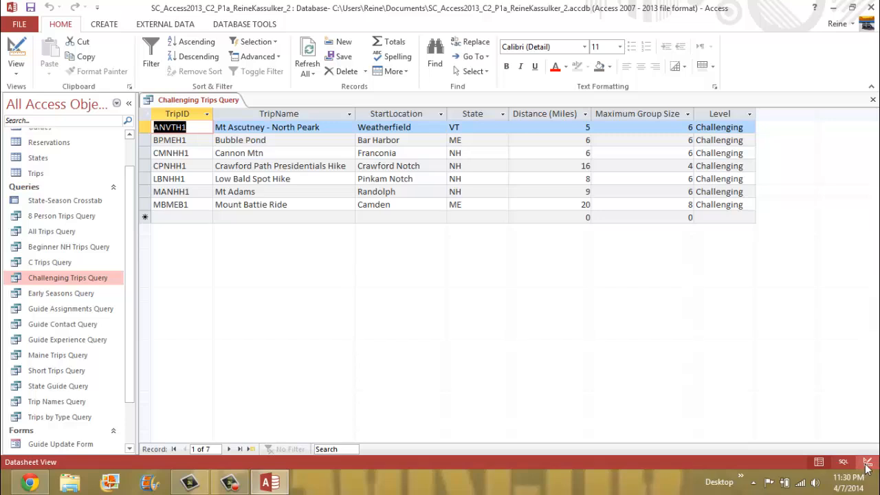
{"action": "left_click", "coordinate": [867, 462]}
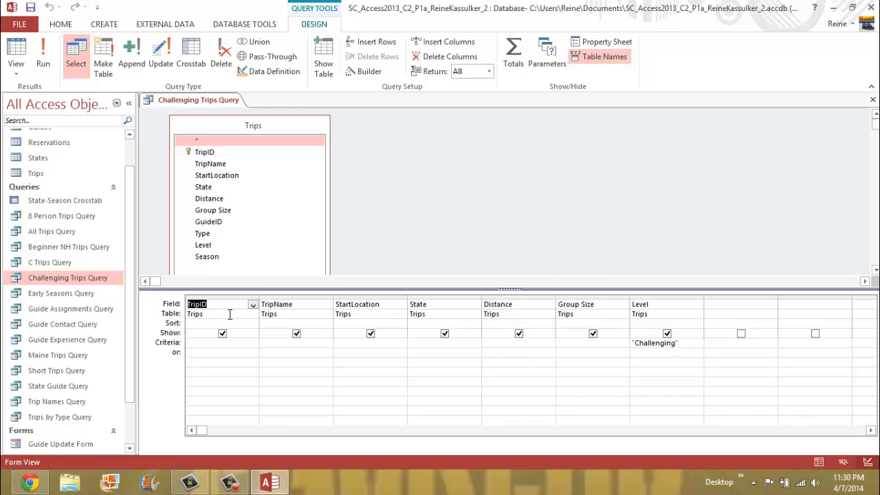
{"action": "left_click", "coordinate": [666, 334]}
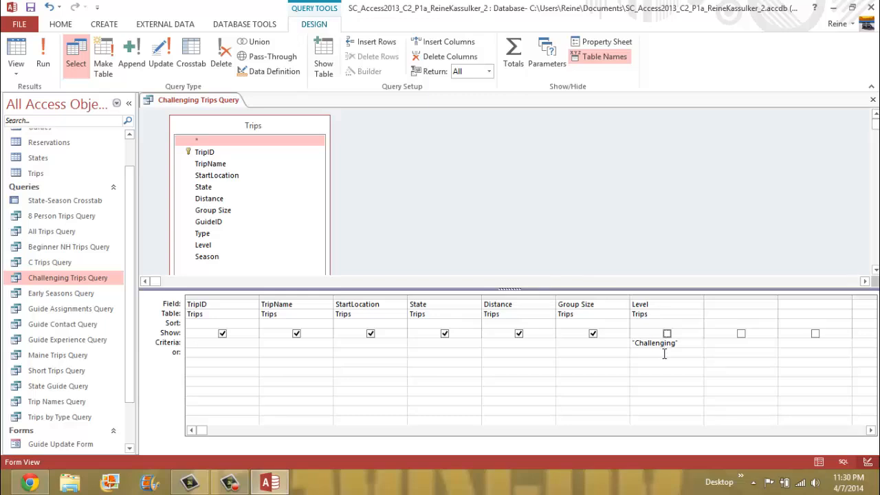
Run the Challenging Trips Query, and save and close it.
{"action": "left_click", "coordinate": [43, 63]}
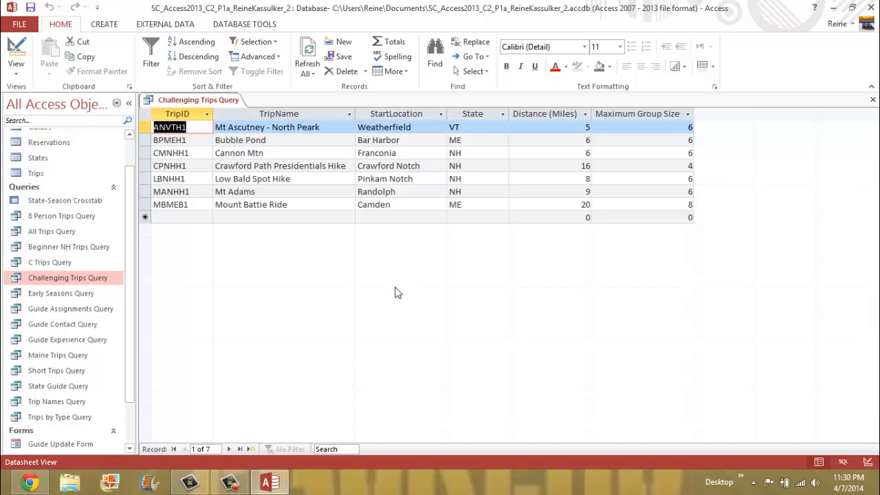
{"action": "right_click", "coordinate": [205, 102]}
{"action": "left_click", "coordinate": [237, 109]}
{"action": "right_click", "coordinate": [216, 103]}
{"action": "left_click", "coordinate": [244, 122]}
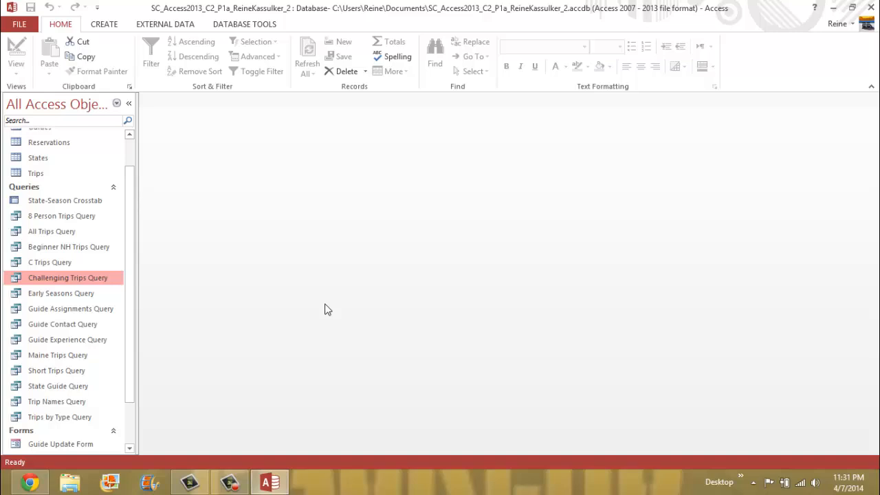
Open the Early Seasons Query in Design view.
{"action": "left_click", "coordinate": [89, 294]}
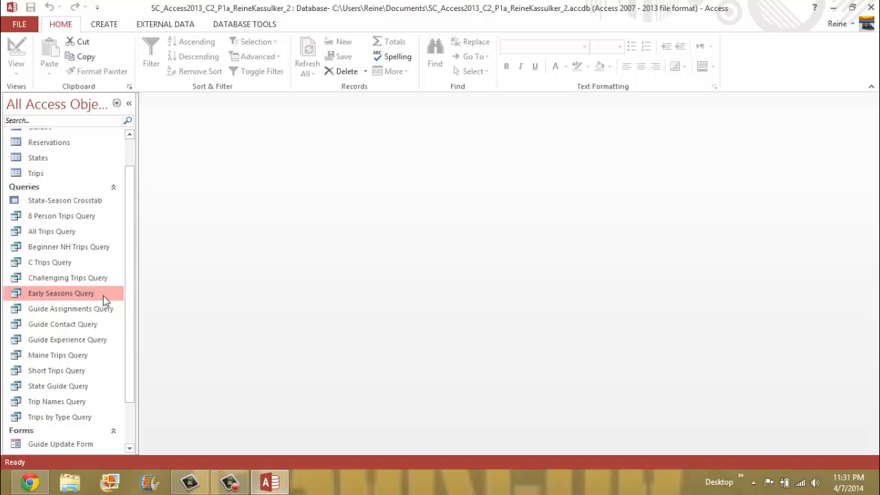
{"action": "double_click", "coordinate": [104, 300]}
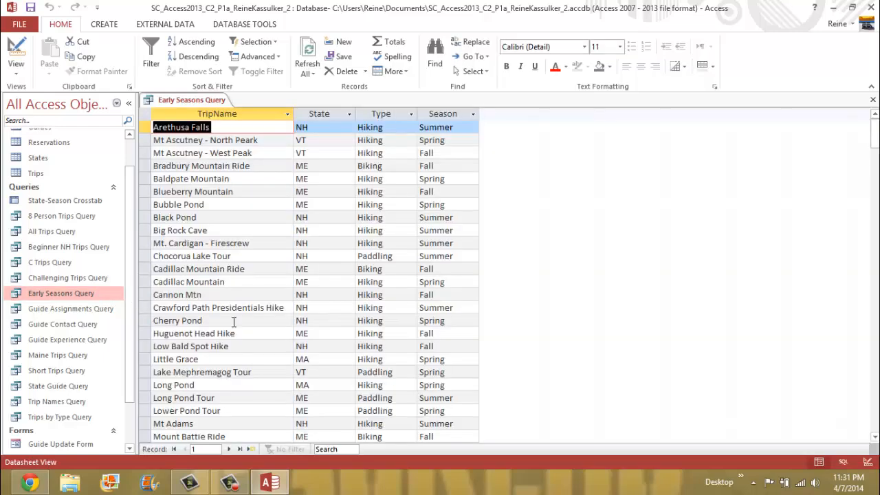
{"action": "left_click", "coordinate": [866, 462]}
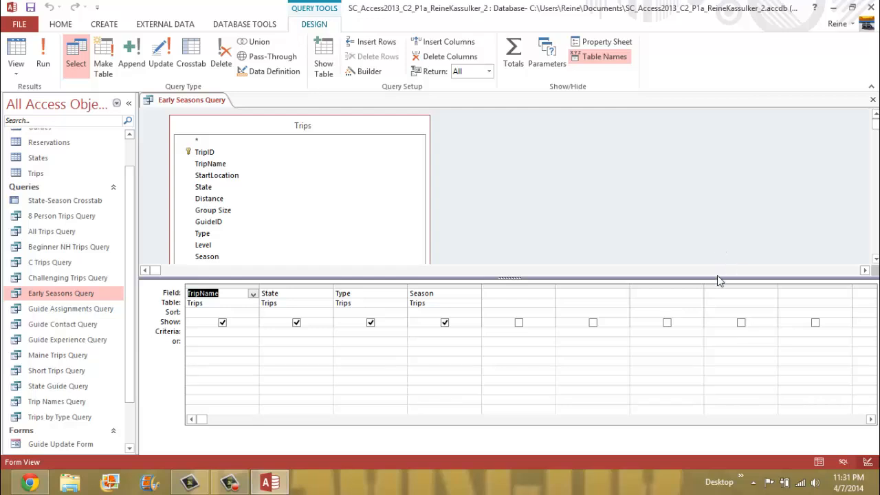
Set the Season criteria to Spring, with Summer as the alternative "or" criterion.
{"action": "left_click", "coordinate": [434, 333]}
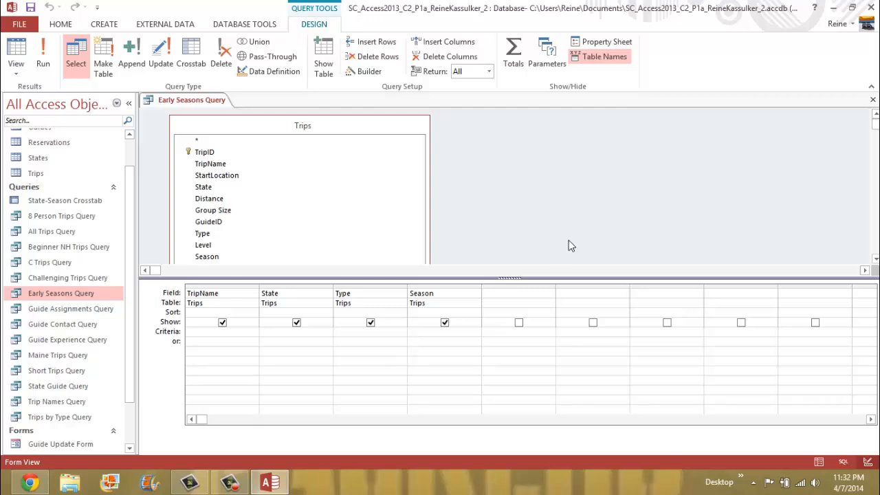
{"action": "type", "text": "Spring"}
{"action": "left_click", "coordinate": [431, 344]}
{"action": "type", "text": "Summer"}
{"action": "left_click", "coordinate": [434, 353]}
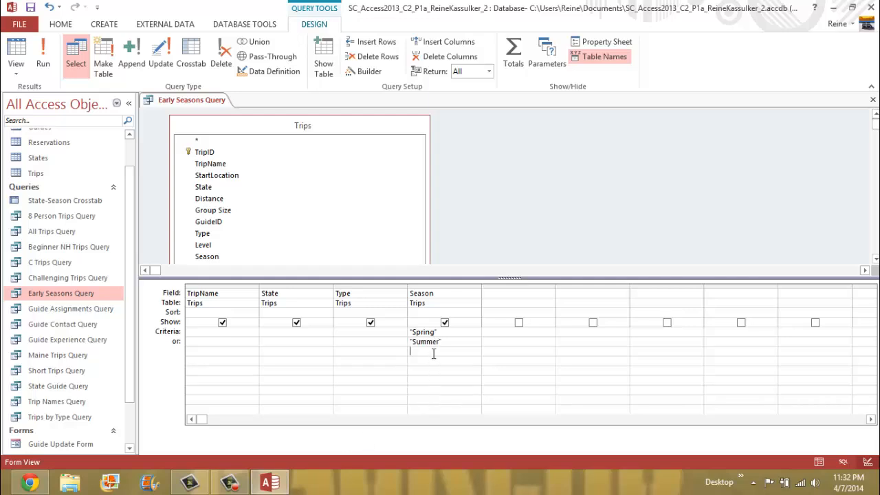
Run the Early Seasons Query, and save and close it.
{"action": "left_click", "coordinate": [46, 60]}
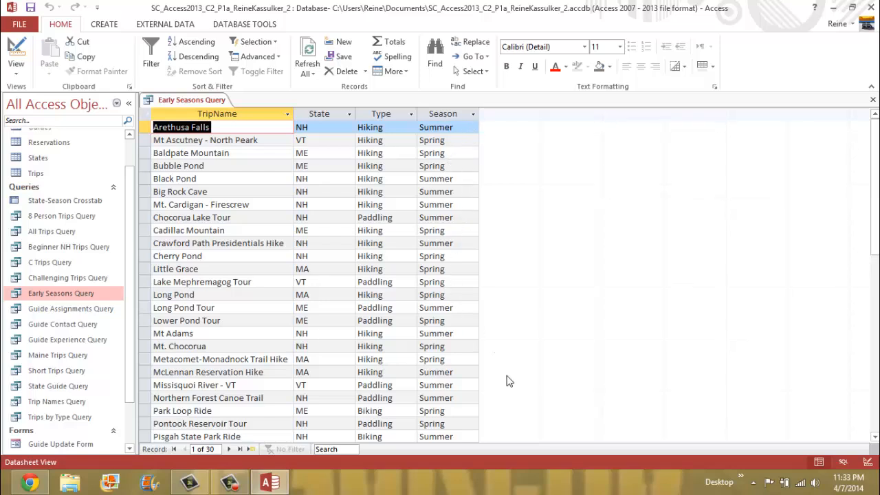
{"action": "right_click", "coordinate": [172, 98]}
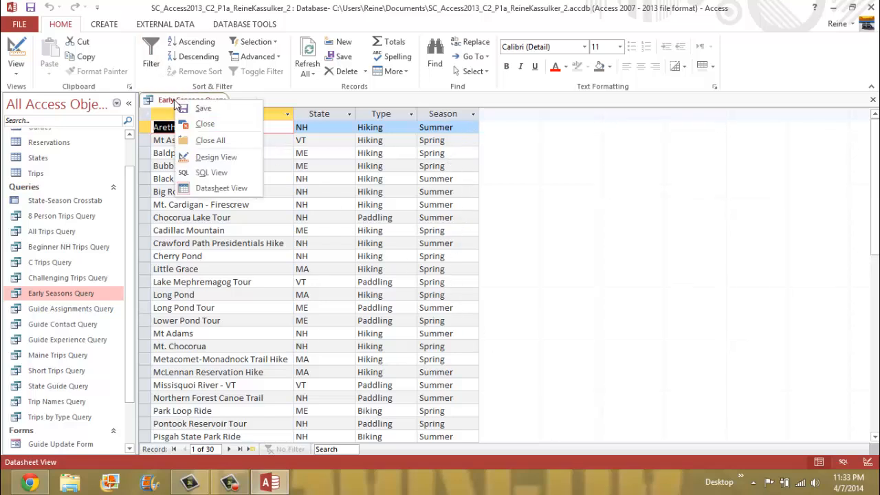
{"action": "left_click", "coordinate": [192, 101]}
{"action": "right_click", "coordinate": [193, 101]}
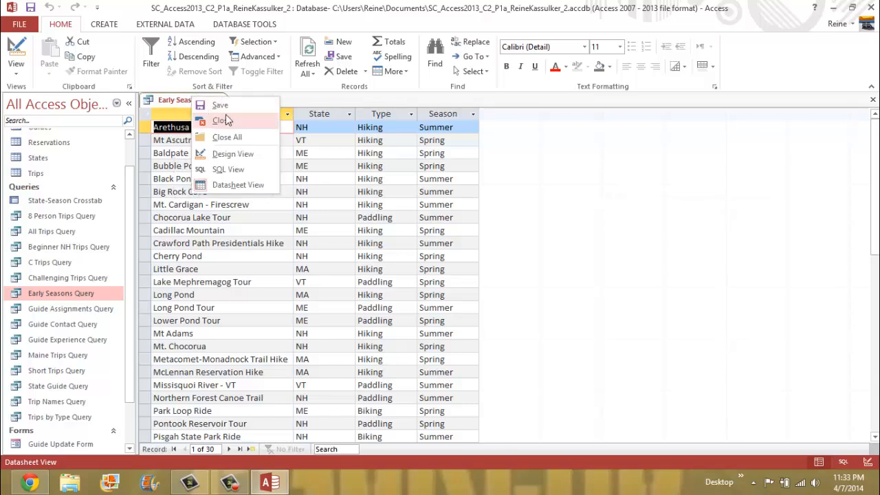
{"action": "left_click", "coordinate": [225, 120]}
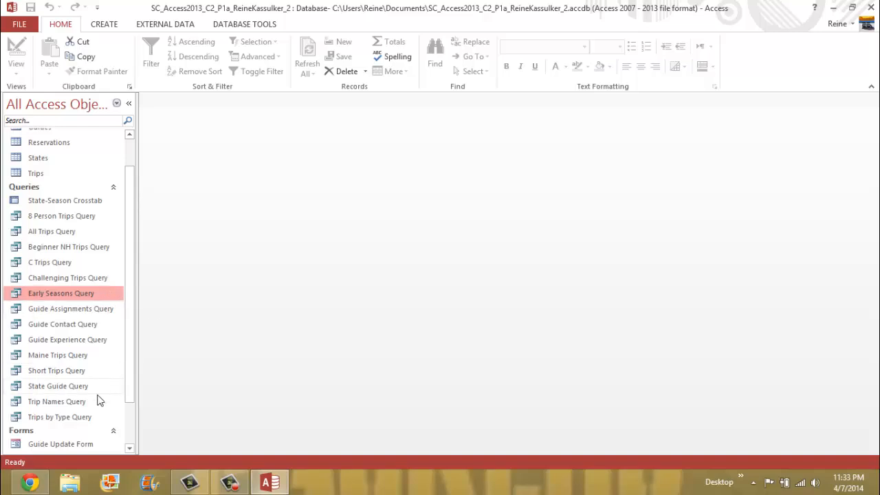
Open the Maine Trips Query in Design view.
{"action": "left_click", "coordinate": [101, 356]}
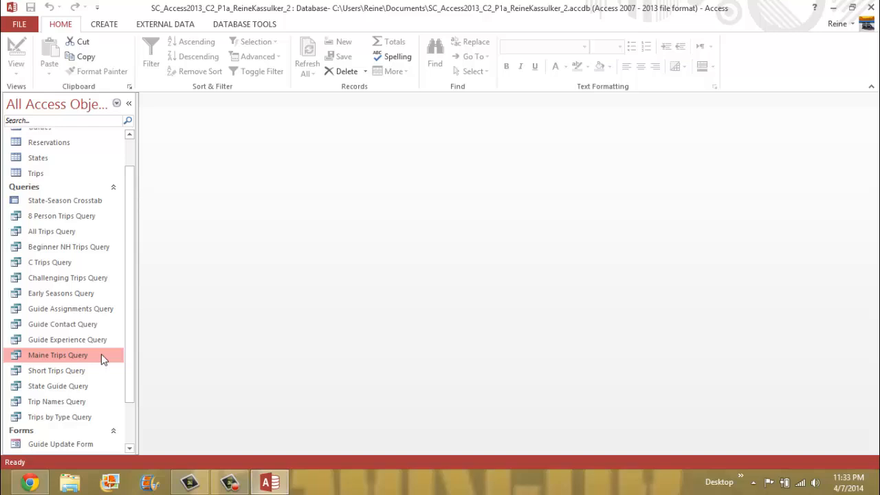
{"action": "double_click", "coordinate": [101, 354]}
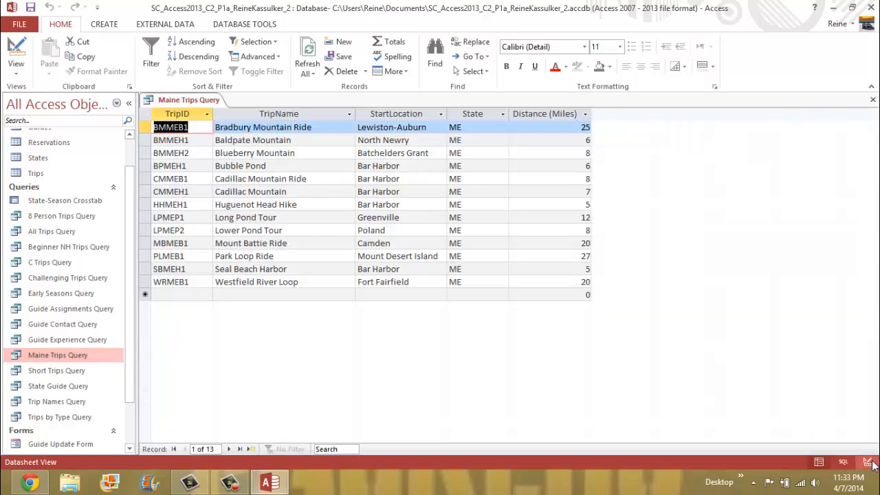
{"action": "left_click", "coordinate": [869, 462]}
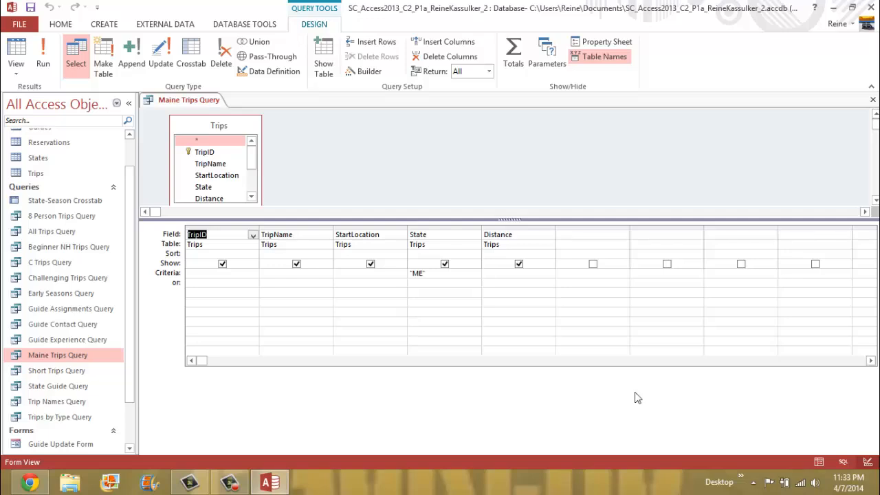
Sort the query by the TripName and StartLocation fields, both in ascending order.
{"action": "left_click", "coordinate": [310, 253]}
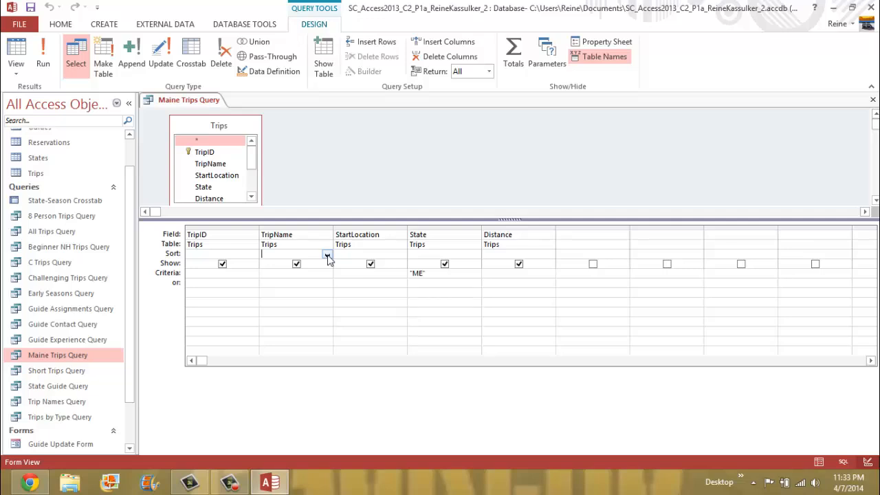
{"action": "left_click", "coordinate": [327, 255]}
{"action": "left_click", "coordinate": [320, 263]}
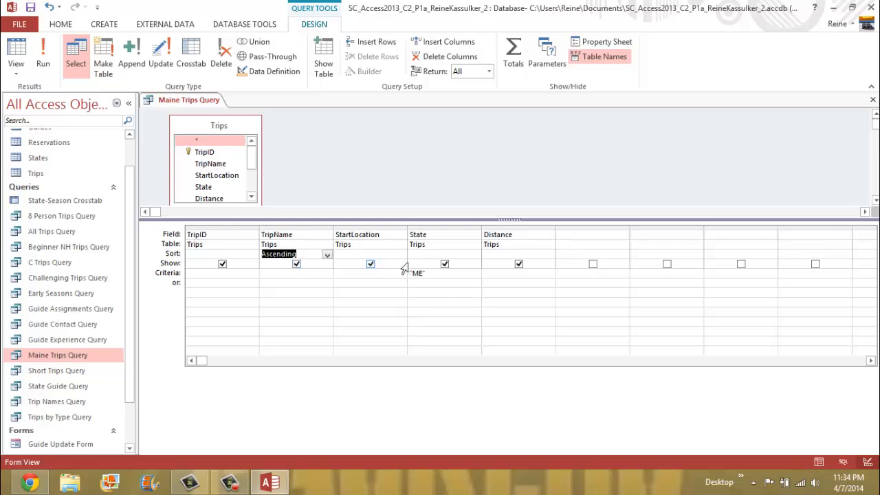
{"action": "left_click", "coordinate": [366, 254]}
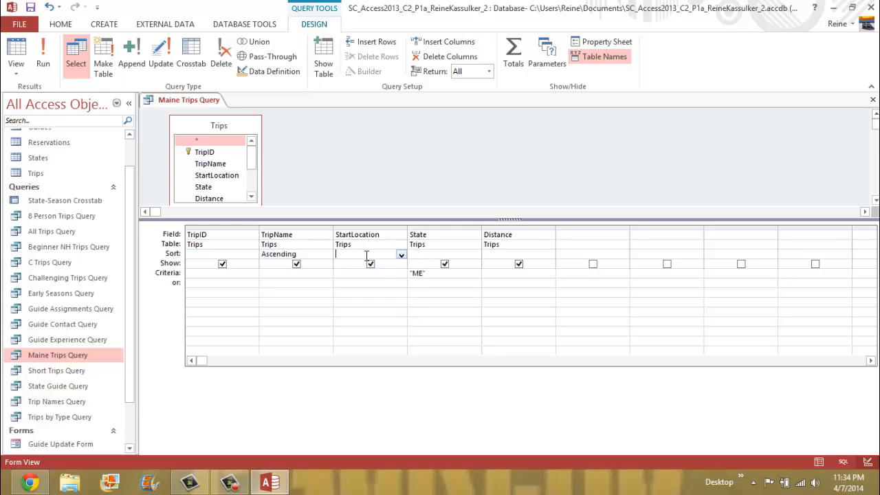
{"action": "left_click", "coordinate": [402, 255]}
{"action": "left_click", "coordinate": [393, 262]}
Run the Maine Trips Query, and save and close it.
{"action": "left_click", "coordinate": [43, 55]}
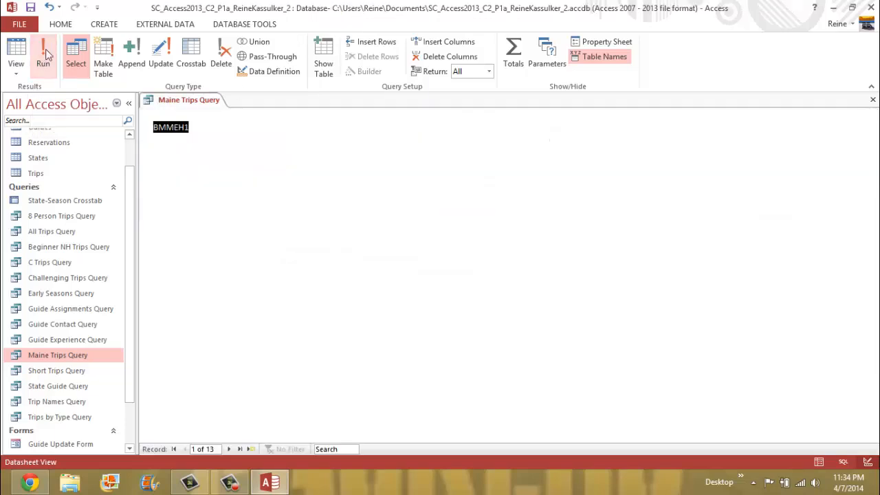
{"action": "right_click", "coordinate": [191, 103]}
{"action": "left_click", "coordinate": [226, 108]}
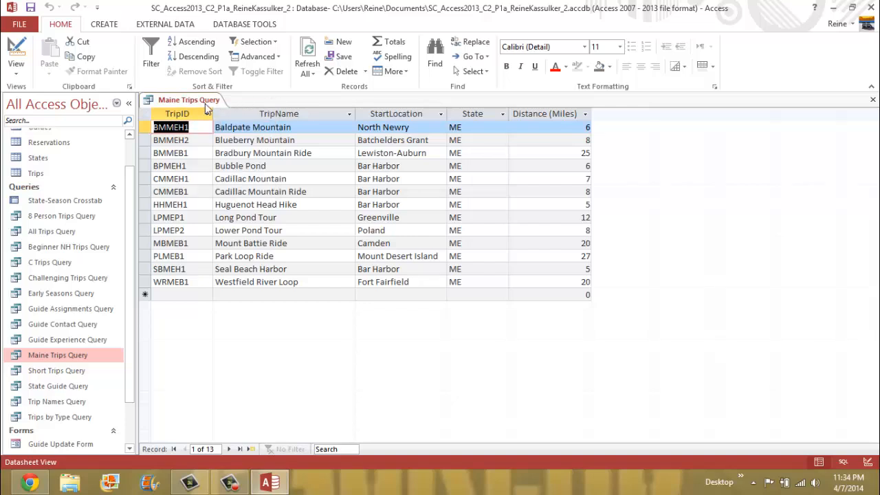
{"action": "right_click", "coordinate": [203, 103]}
{"action": "left_click", "coordinate": [234, 123]}
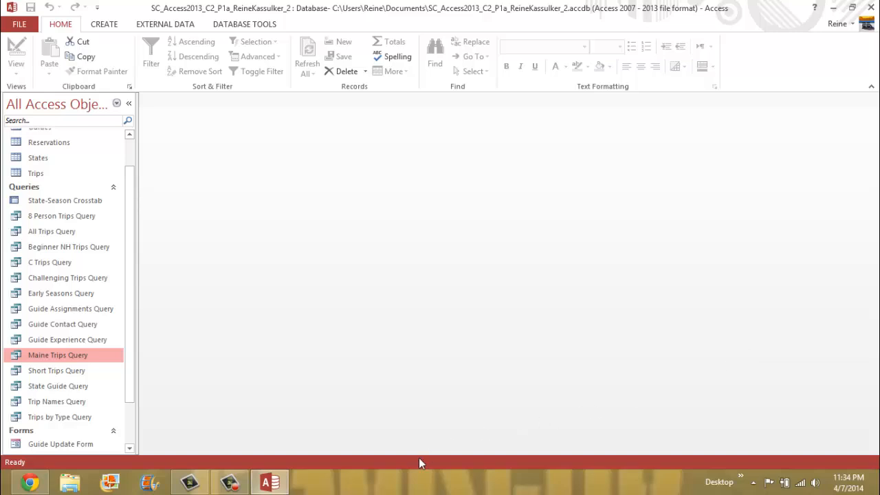
Open the Short Trips Query in Design view and set the Distance field's criterion to <7.
{"action": "left_click", "coordinate": [48, 372]}
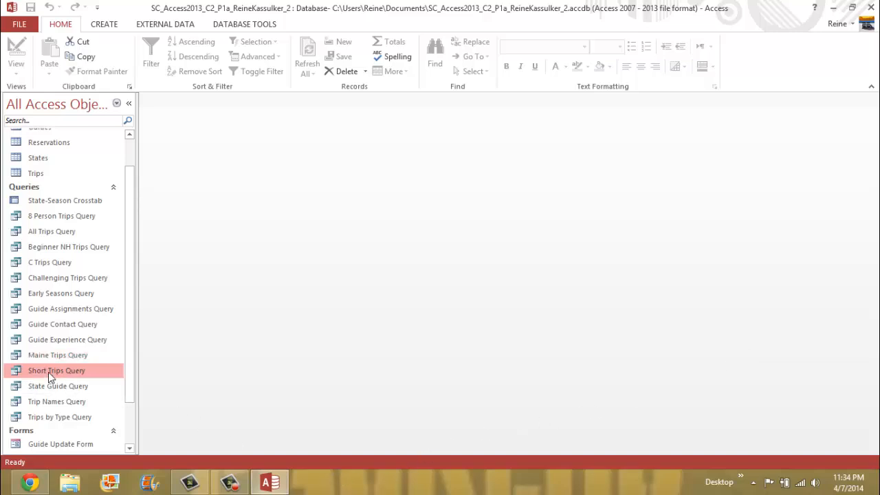
{"action": "double_click", "coordinate": [105, 375]}
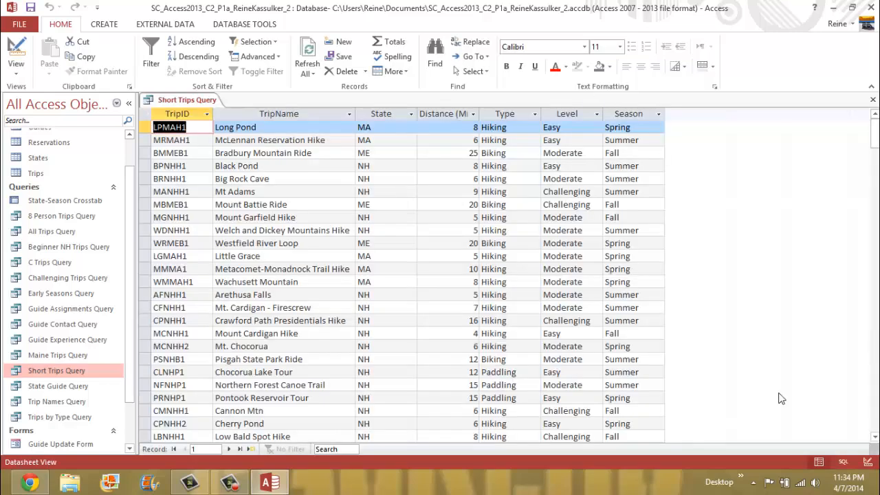
{"action": "left_click", "coordinate": [867, 461]}
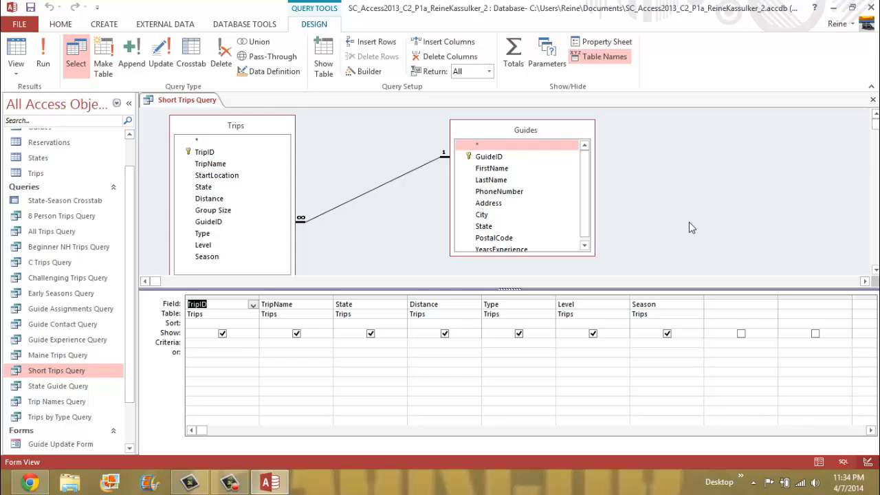
{"action": "left_click", "coordinate": [433, 343]}
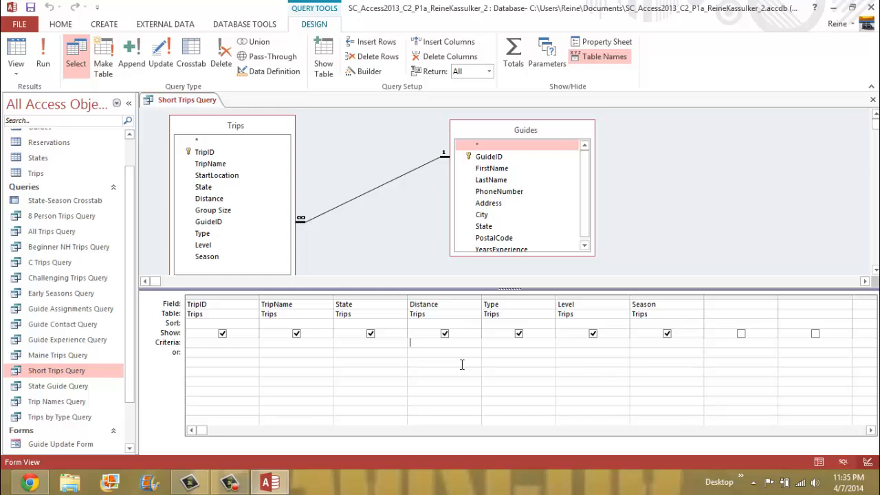
{"action": "type", "text": "<7"}
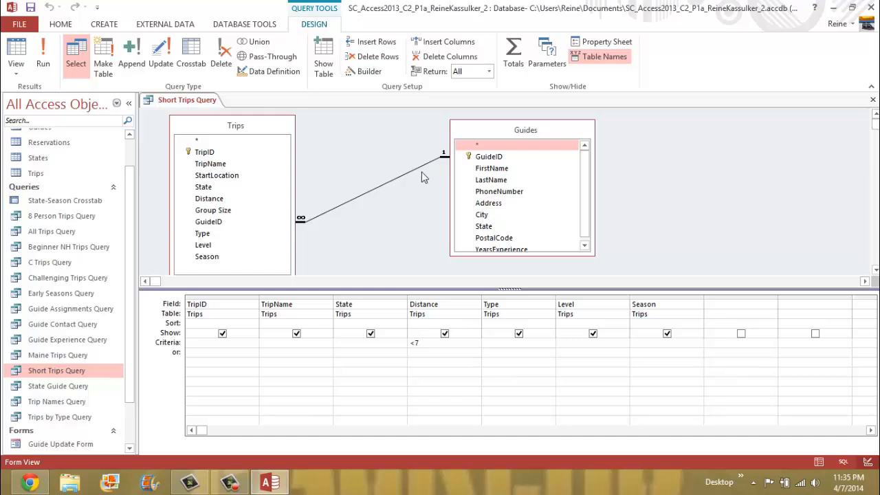
Run the Short Trips Query, and save and close it.
{"action": "left_click", "coordinate": [44, 57]}
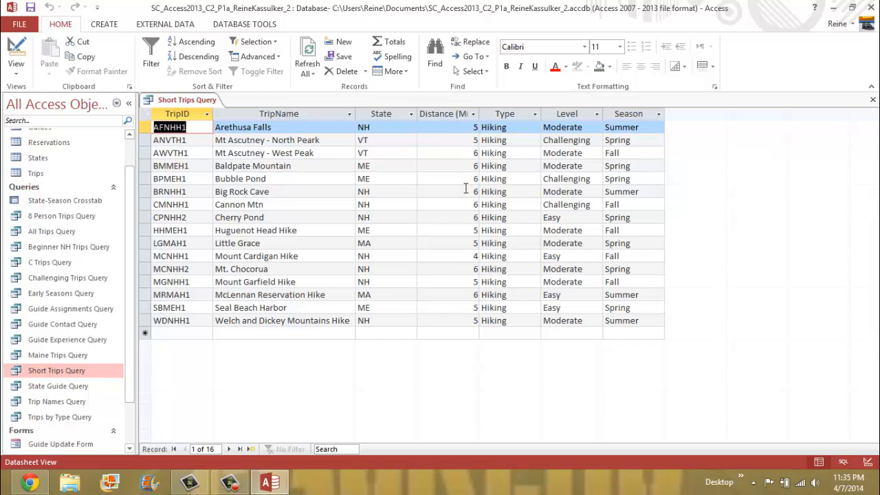
{"action": "right_click", "coordinate": [184, 101]}
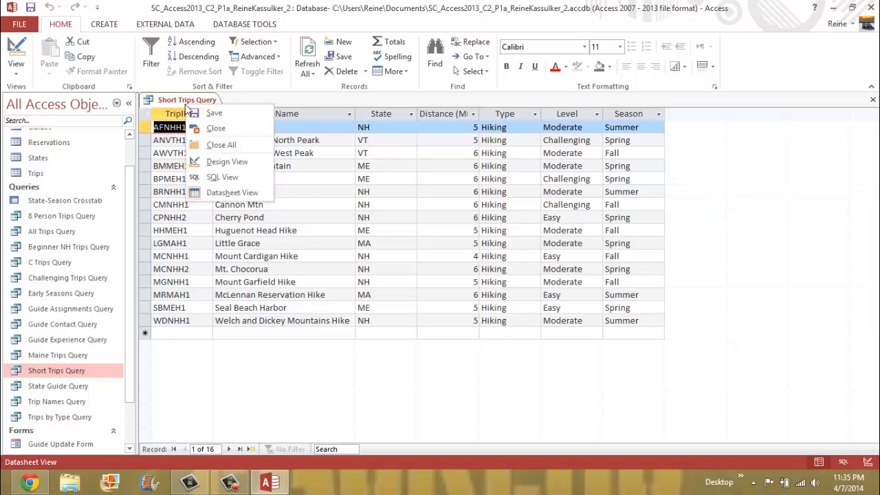
{"action": "left_click", "coordinate": [198, 111]}
{"action": "right_click", "coordinate": [194, 107]}
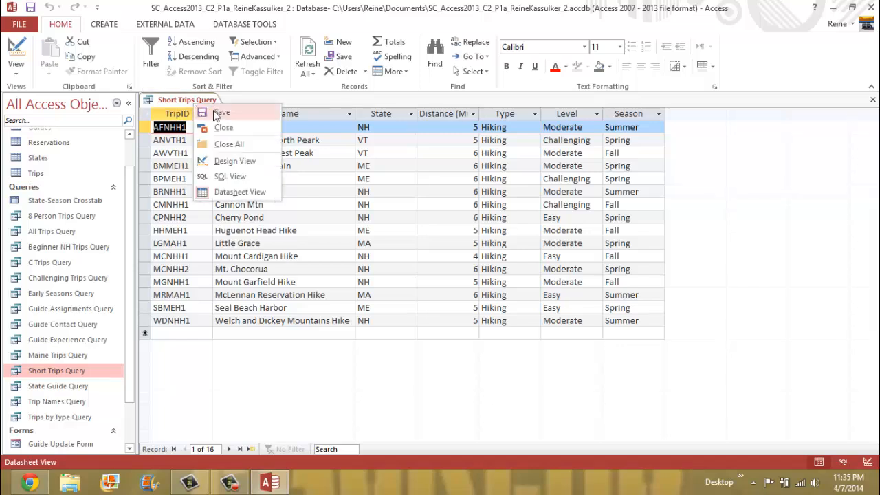
{"action": "left_click", "coordinate": [225, 128]}
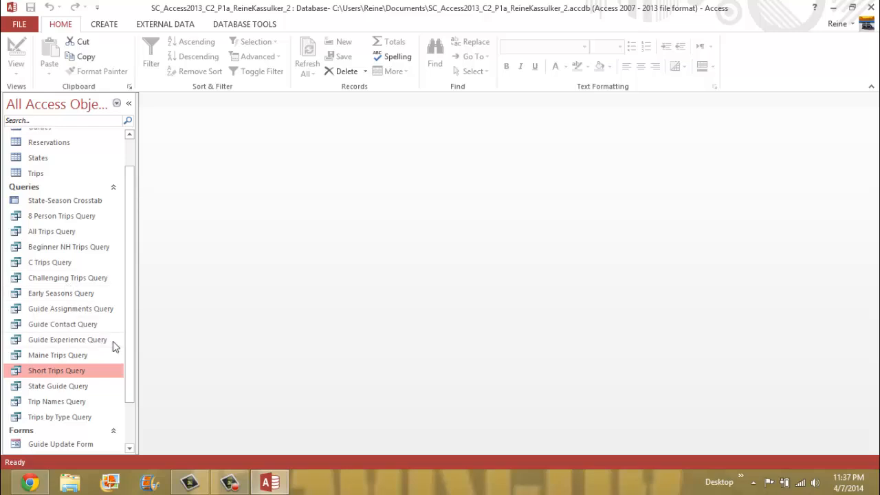
Open the Trips by Type Query in Design view and add totals that group by Type and count TripName.
{"action": "left_click", "coordinate": [86, 421]}
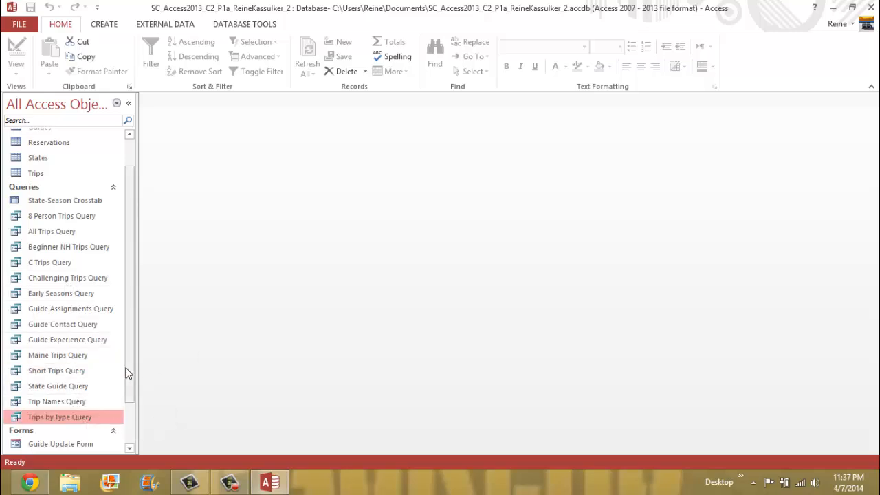
{"action": "double_click", "coordinate": [110, 418]}
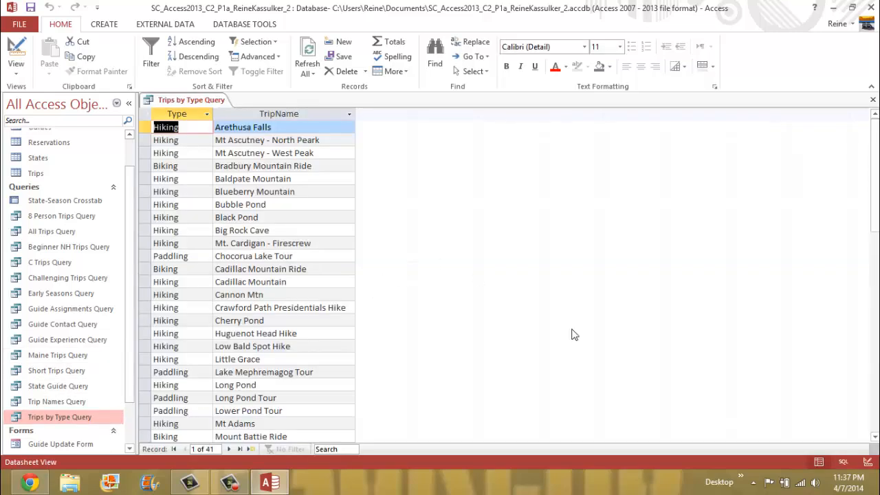
{"action": "left_click", "coordinate": [867, 462]}
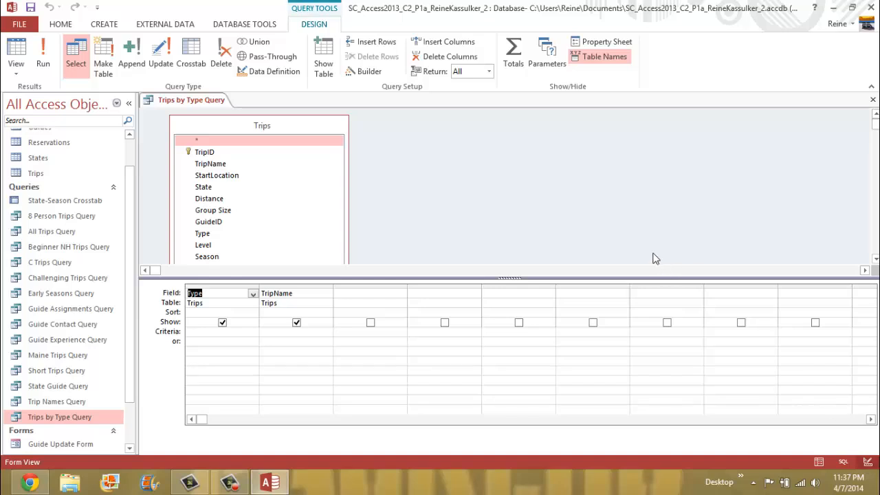
{"action": "left_click", "coordinate": [513, 51]}
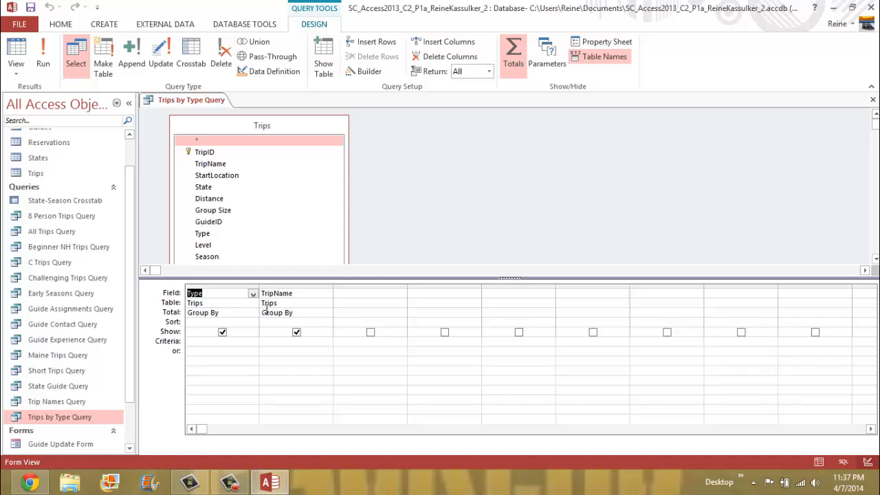
{"action": "left_click", "coordinate": [308, 314]}
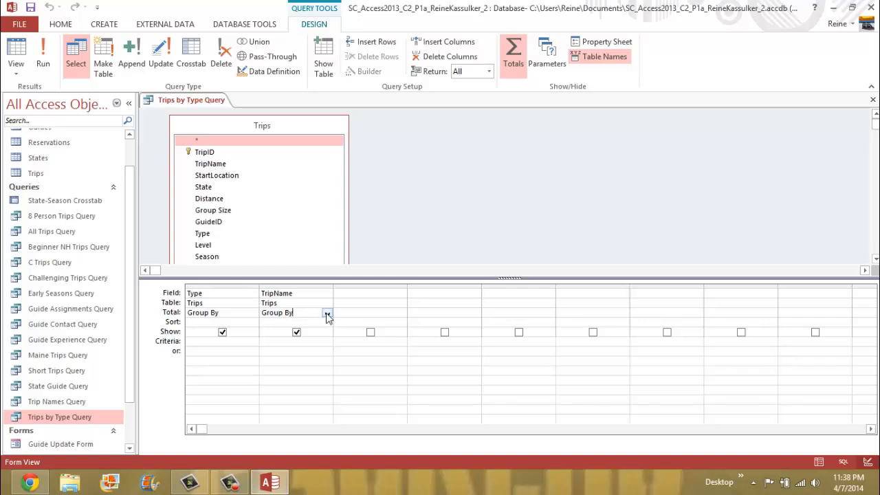
{"action": "left_click", "coordinate": [327, 315]}
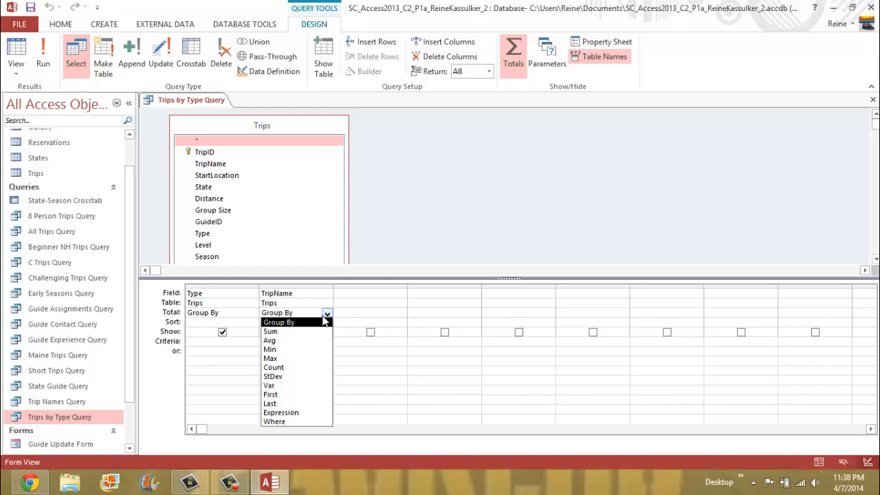
{"action": "left_click", "coordinate": [315, 367]}
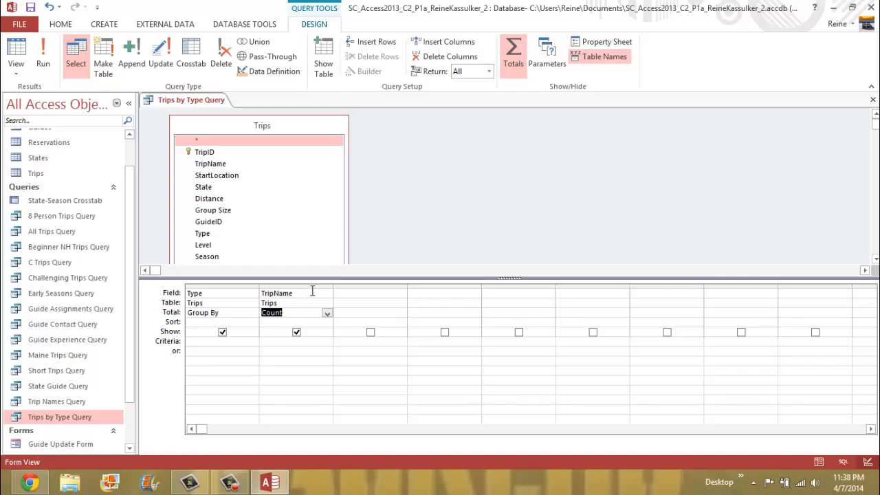
Run the Trips by Type Query, and save and close it.
{"action": "right_click", "coordinate": [192, 102]}
{"action": "left_click", "coordinate": [217, 110]}
{"action": "left_click", "coordinate": [45, 61]}
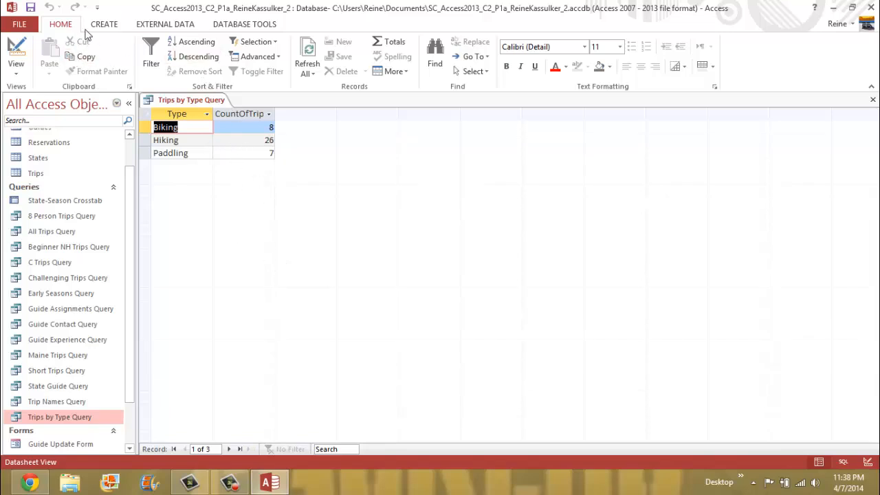
{"action": "right_click", "coordinate": [178, 101]}
{"action": "left_click", "coordinate": [213, 113]}
{"action": "right_click", "coordinate": [219, 101]}
{"action": "left_click", "coordinate": [248, 140]}
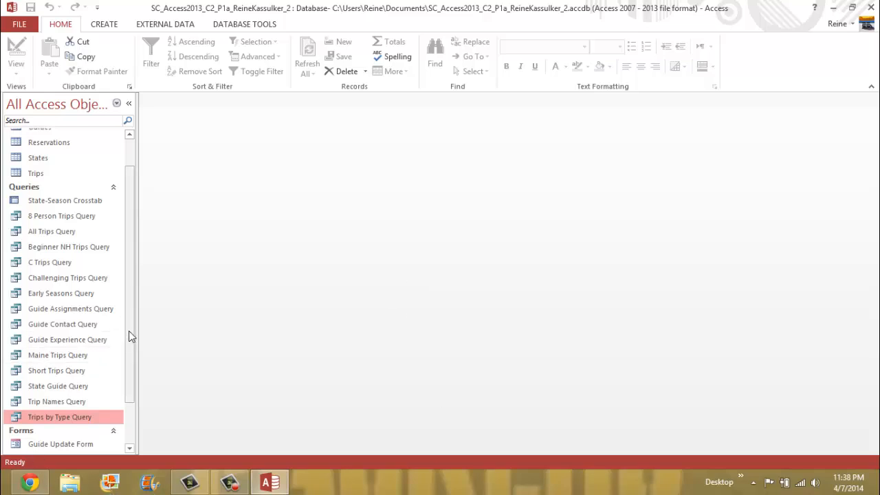
Open the C Trips Query in Design view and enter C* as the TripName field's criterion.
{"action": "left_click", "coordinate": [54, 261]}
{"action": "double_click", "coordinate": [95, 269]}
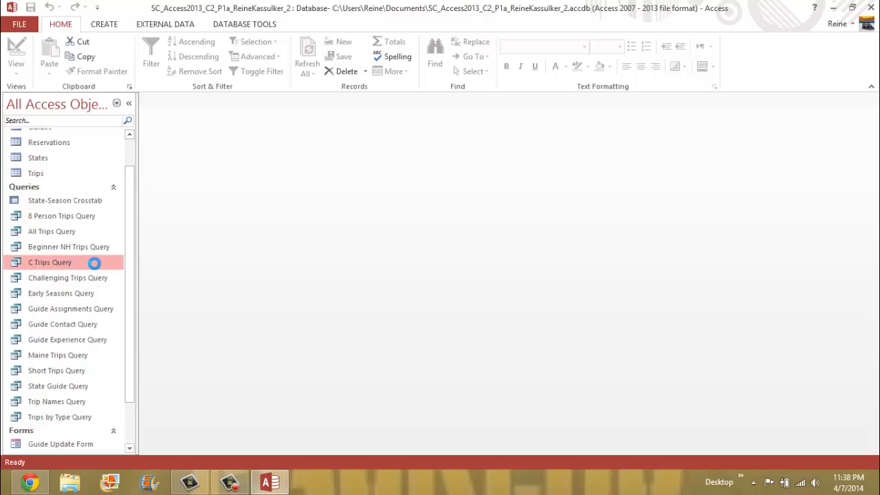
{"action": "left_click", "coordinate": [868, 462]}
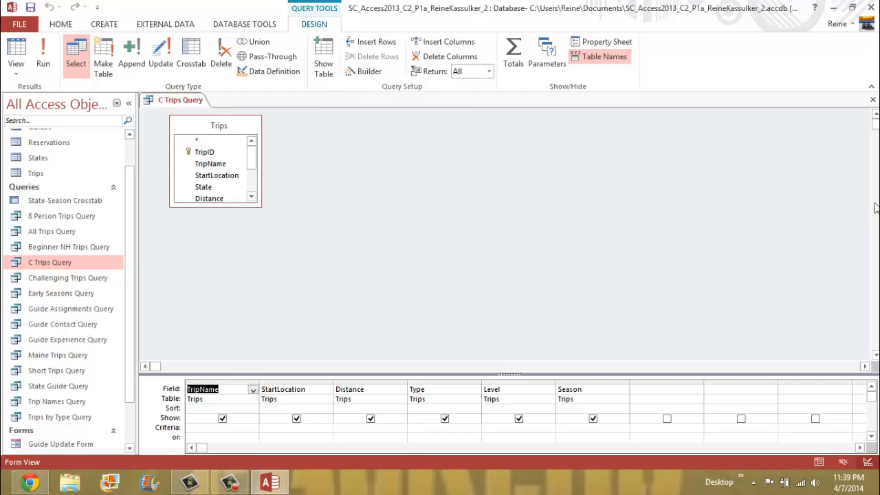
{"action": "left_click", "coordinate": [199, 427]}
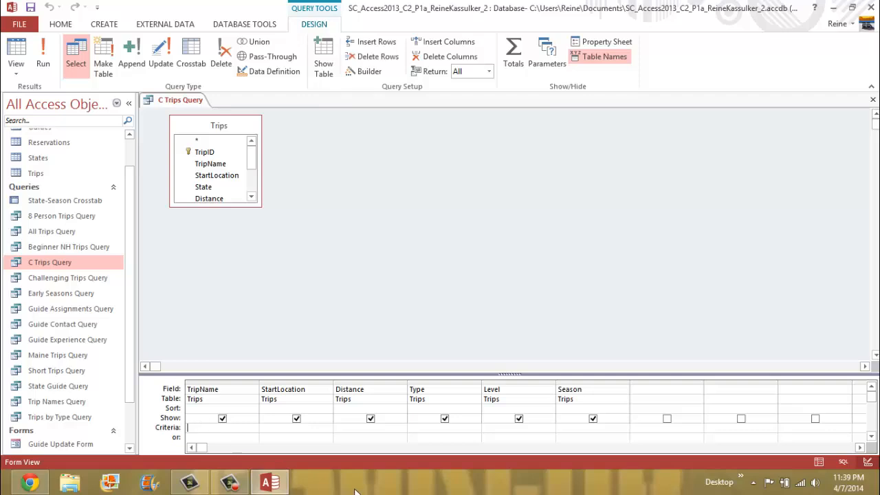
{"action": "type", "text": "C"}
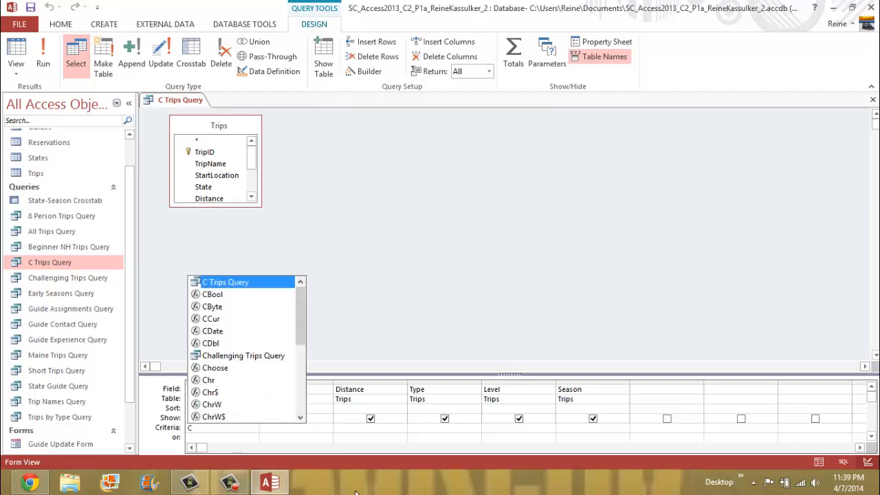
{"action": "type", "text": "*"}
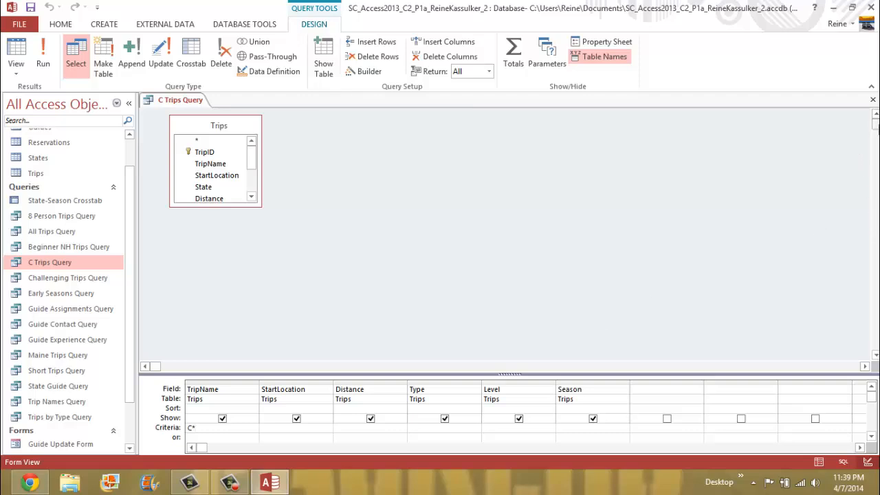
Enter C* again for the TripName field in a criteria row near the end of the design grid.
{"action": "left_click_drag", "start_coordinate": [875, 125], "coordinate": [875, 134]}
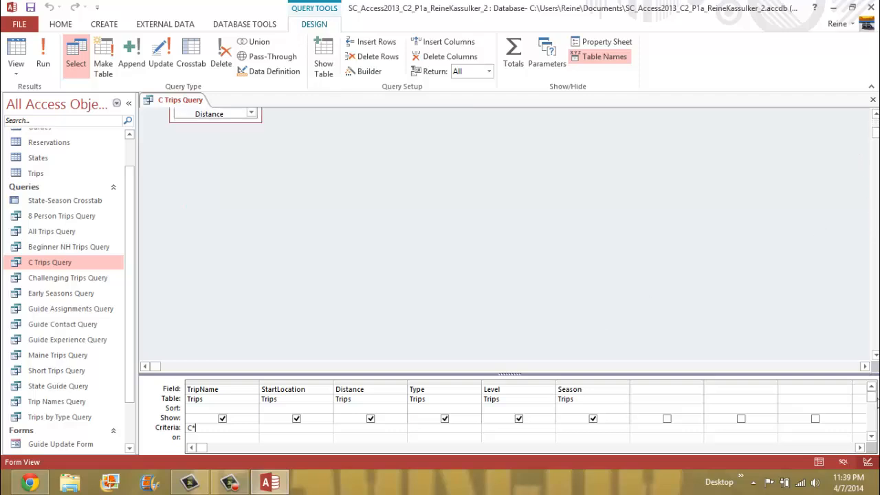
{"action": "left_click", "coordinate": [870, 435]}
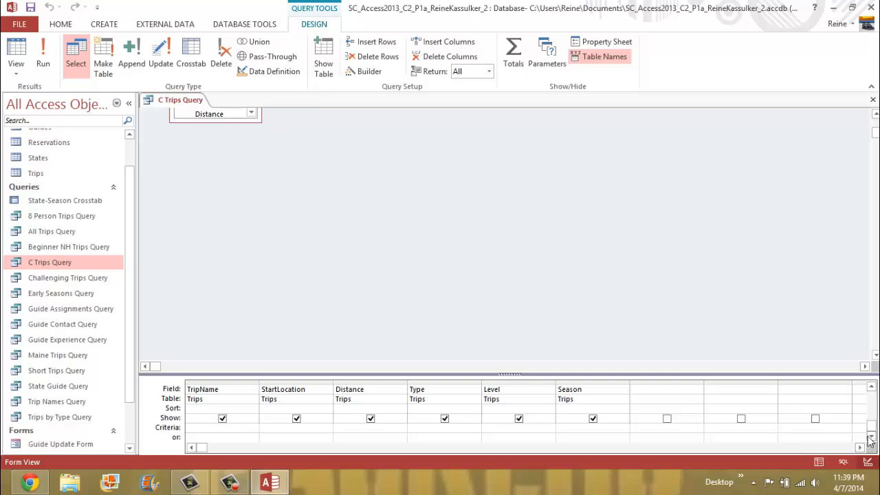
{"action": "left_click", "coordinate": [201, 426]}
{"action": "type", "text": "C"}
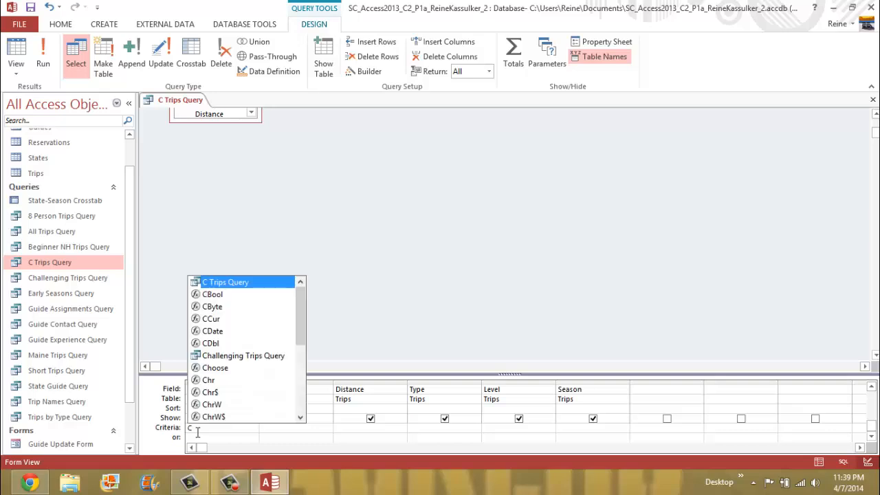
{"action": "type", "text": "*"}
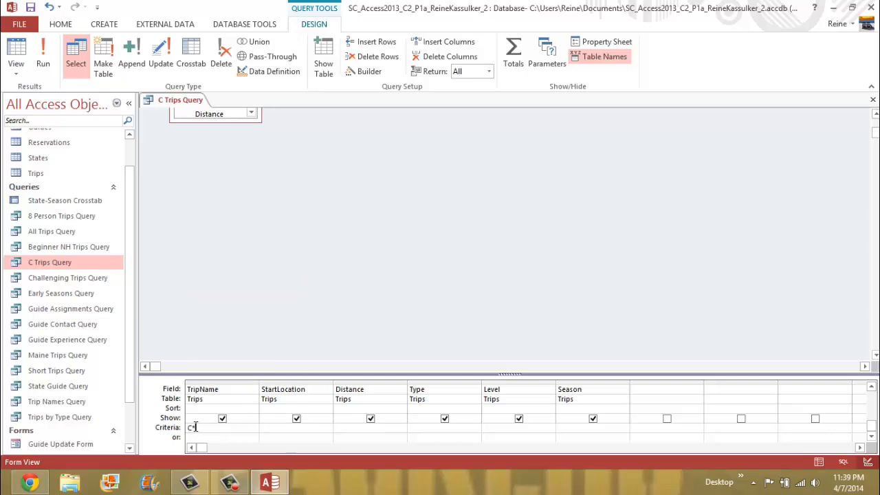
Run the C Trips Query, and save and close it.
{"action": "left_click", "coordinate": [44, 58]}
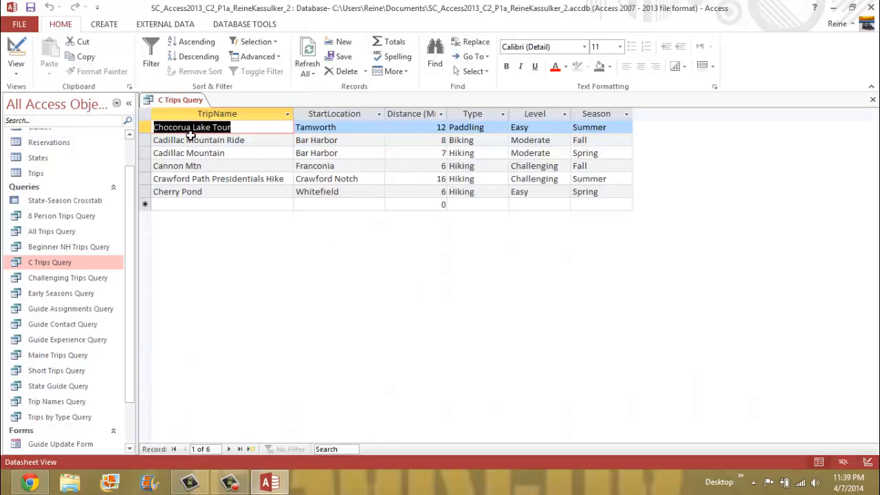
{"action": "right_click", "coordinate": [179, 102]}
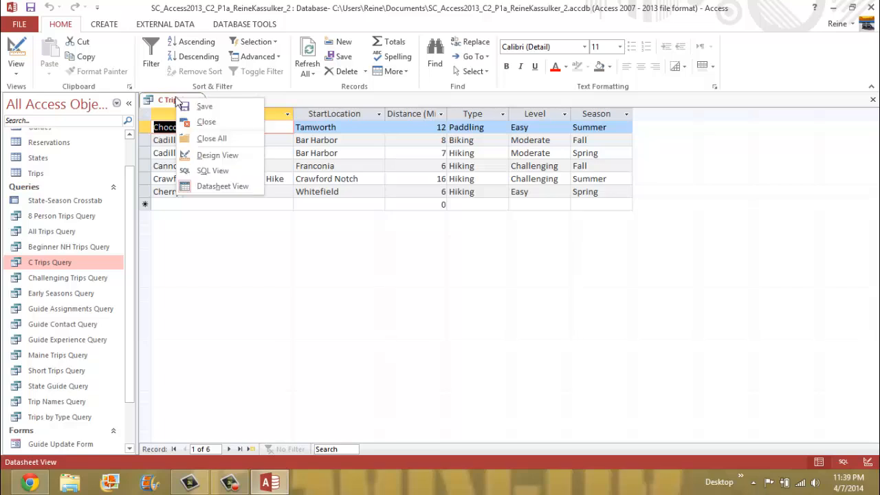
{"action": "left_click", "coordinate": [205, 106]}
{"action": "right_click", "coordinate": [177, 102]}
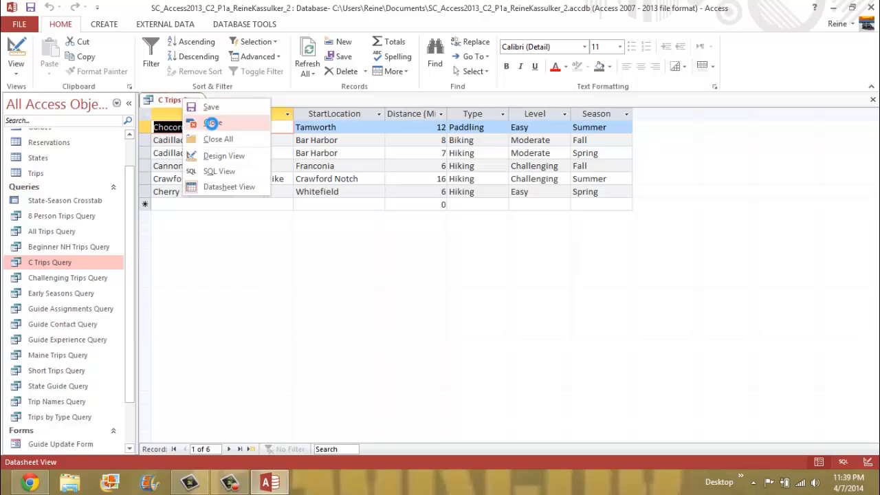
{"action": "left_click", "coordinate": [206, 122]}
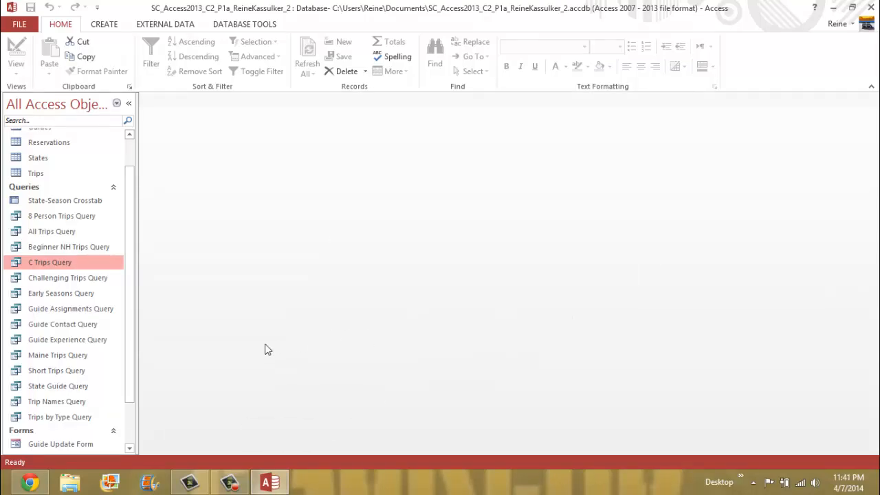
Create a basic form based on the Challenging Trips Query.
{"action": "left_click", "coordinate": [106, 279]}
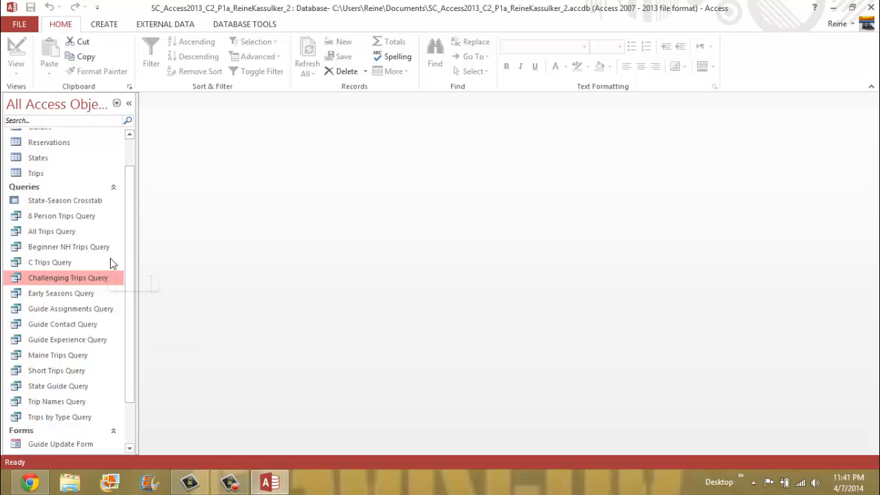
{"action": "left_click", "coordinate": [105, 25]}
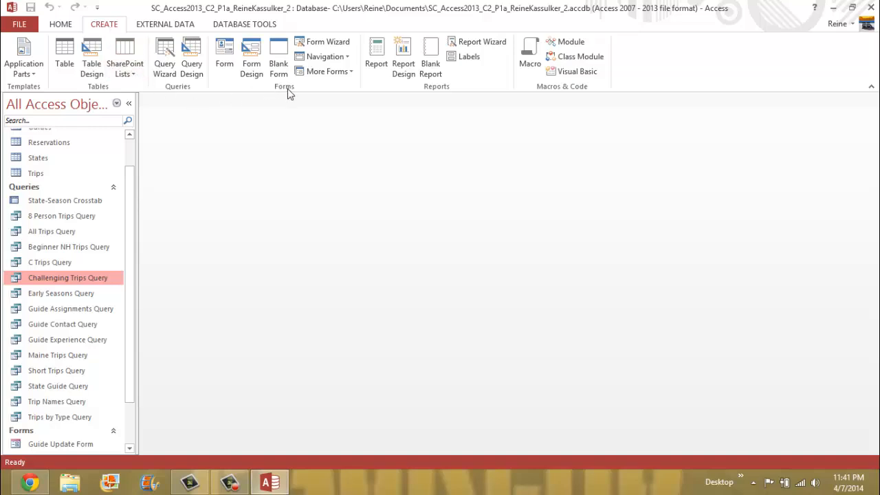
{"action": "left_click", "coordinate": [227, 54]}
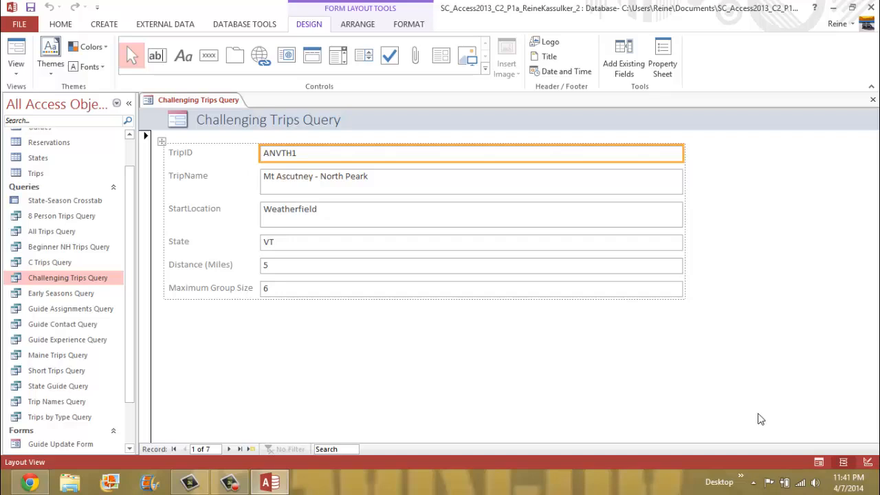
Save the new form as Challenging Trips Form and close it.
{"action": "right_click", "coordinate": [219, 104]}
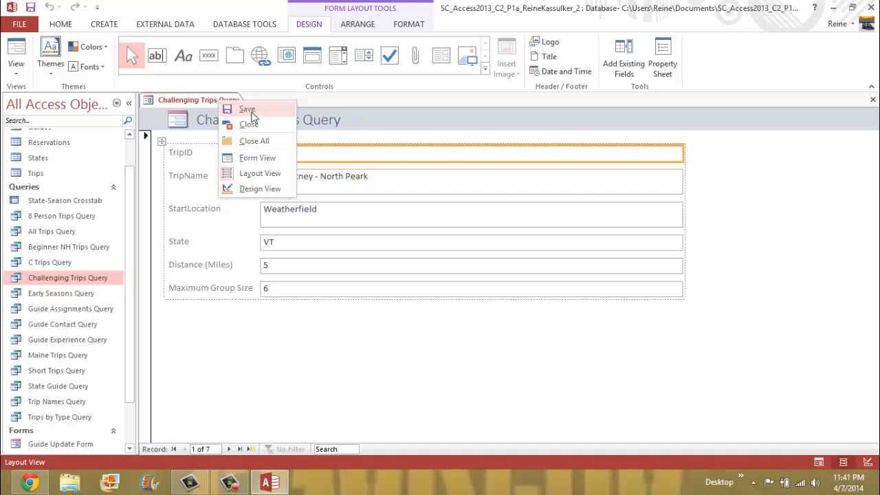
{"action": "left_click", "coordinate": [249, 110]}
{"action": "left_click", "coordinate": [465, 170]}
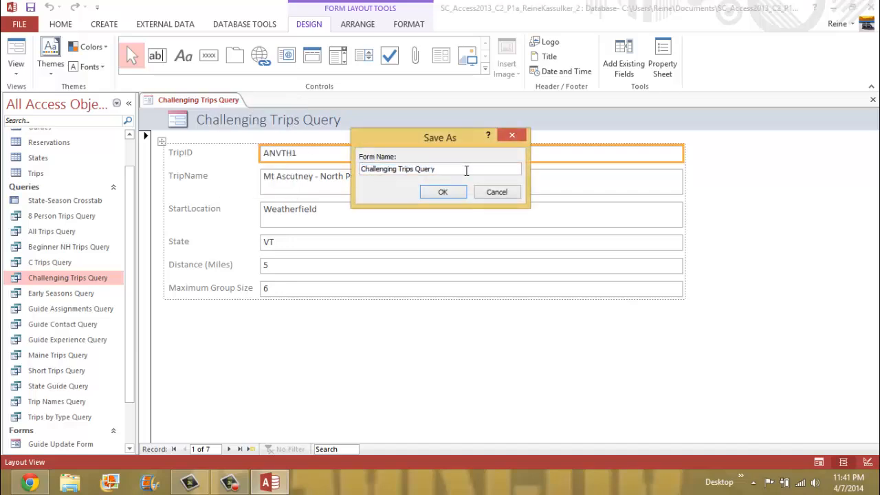
{"action": "key", "text": "BackSpace"}
{"action": "key", "text": "BackSpace"}
{"action": "key", "text": "BackSpace"}
{"action": "key", "text": "BackSpace"}
{"action": "key", "text": "BackSpace"}
{"action": "type", "text": "Form"}
{"action": "left_click", "coordinate": [452, 193]}
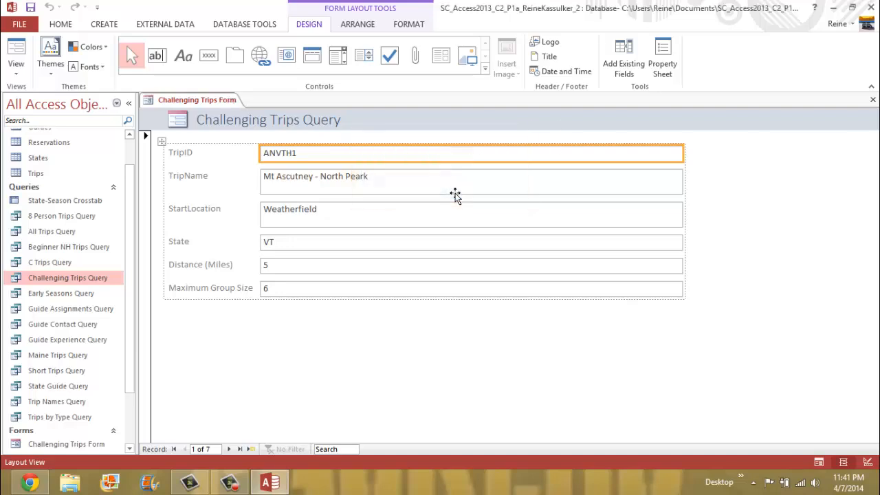
{"action": "right_click", "coordinate": [227, 101]}
{"action": "left_click", "coordinate": [256, 124]}
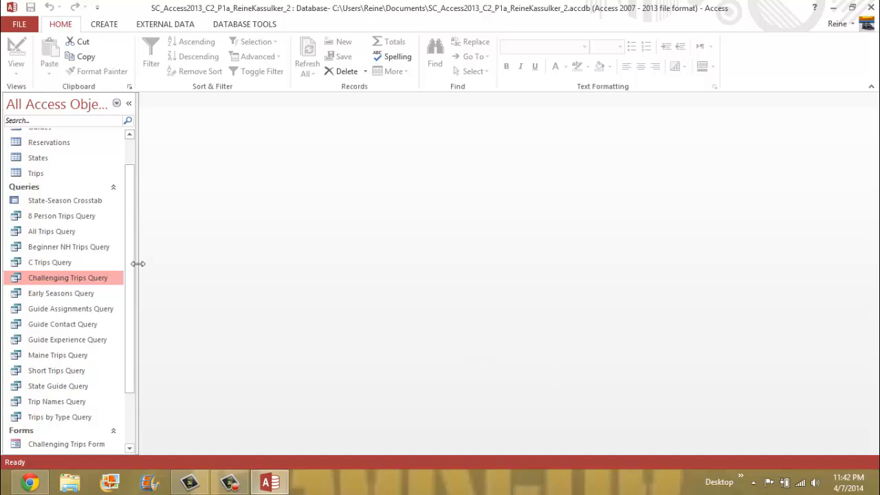
Try generating a basic report directly from the All Trips Query.
{"action": "left_click_drag", "start_coordinate": [129, 331], "coordinate": [129, 343]}
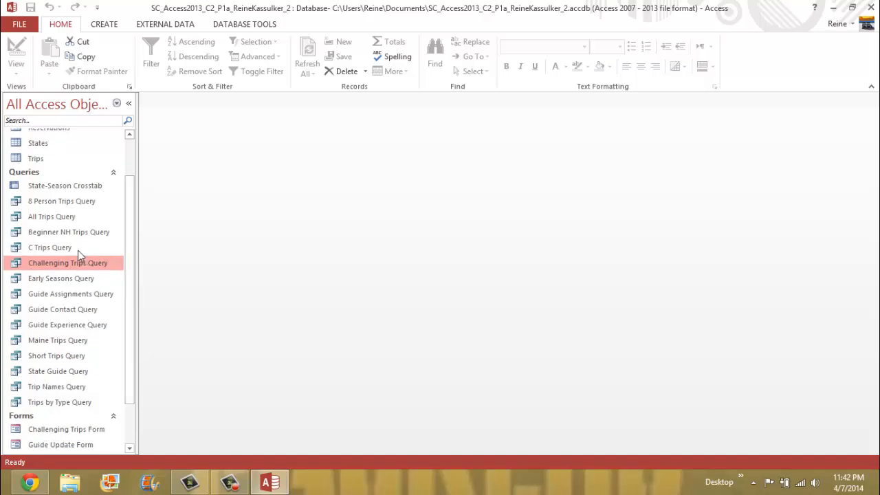
{"action": "left_click", "coordinate": [61, 216]}
{"action": "mouse_move", "coordinate": [129, 230]}
{"action": "left_mouse_down"}
{"action": "mouse_move", "coordinate": [130, 260]}
{"action": "mouse_move", "coordinate": [129, 240]}
{"action": "left_mouse_up"}
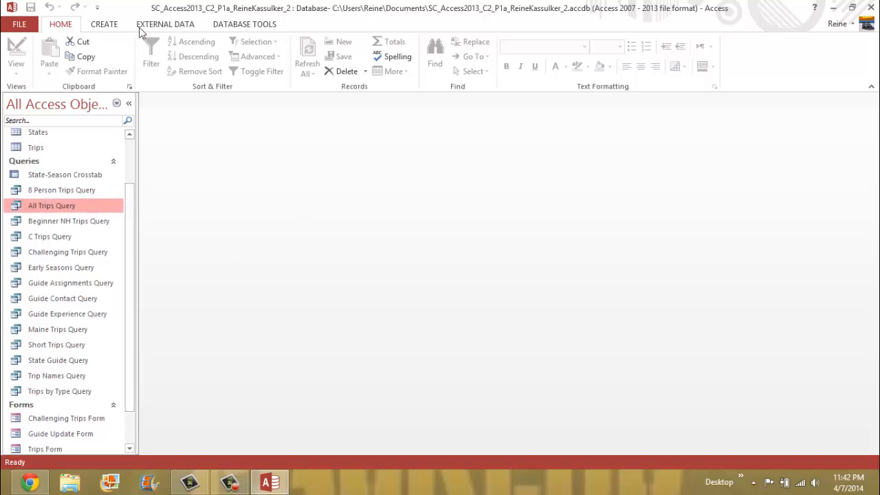
{"action": "left_click", "coordinate": [104, 24]}
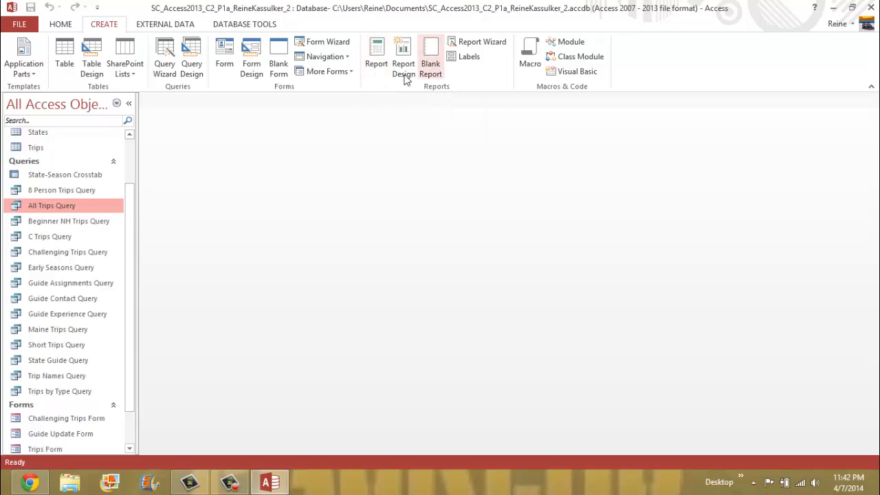
{"action": "left_click", "coordinate": [378, 67]}
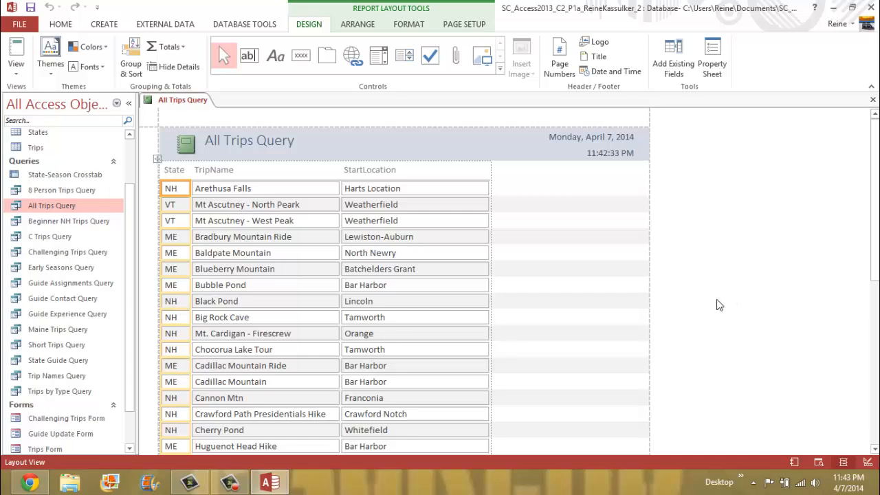
Use the Report Wizard with all All Trips Query fields, keeping grouping by State, no sorting, and the stepped portrait layout.
{"action": "left_click", "coordinate": [103, 25]}
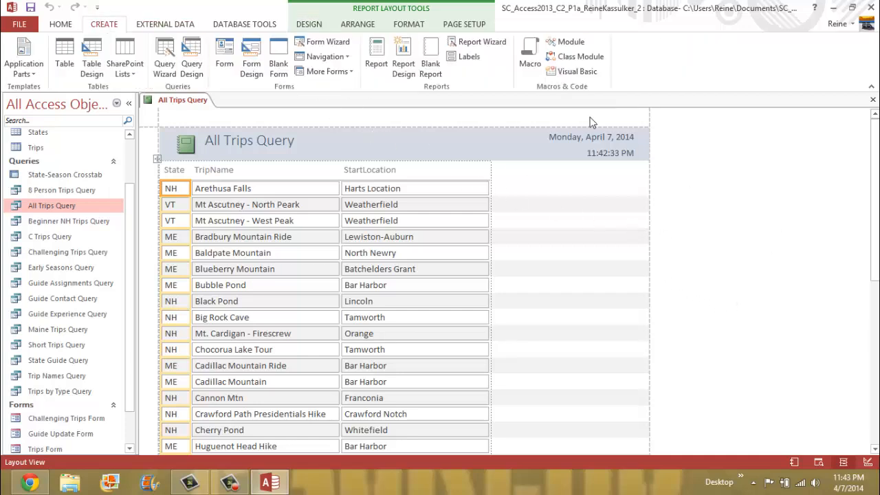
{"action": "left_click", "coordinate": [483, 44]}
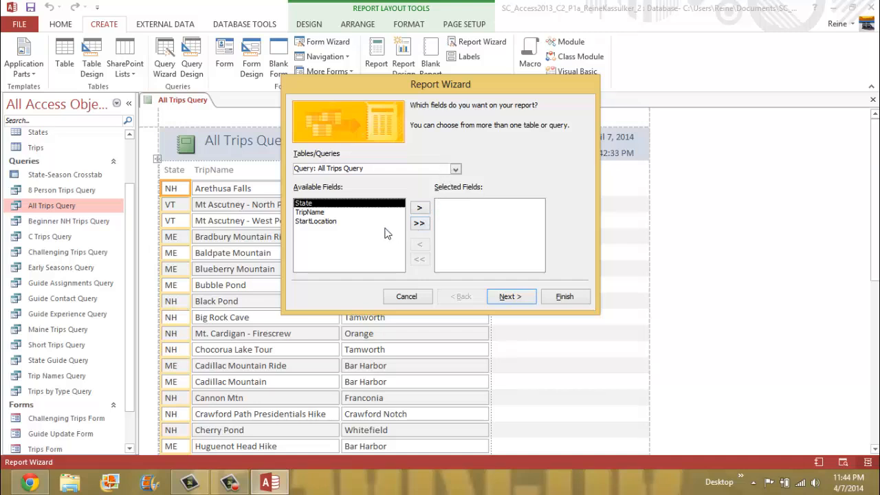
{"action": "left_click", "coordinate": [419, 223]}
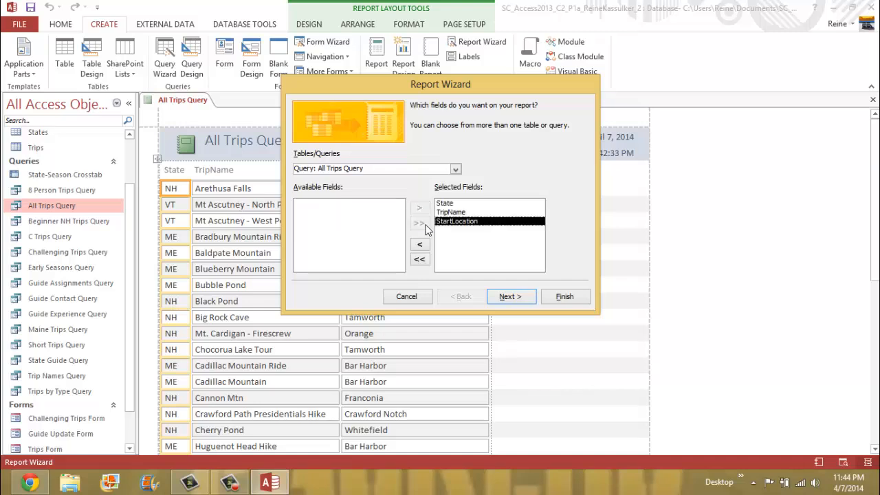
{"action": "left_click", "coordinate": [512, 296]}
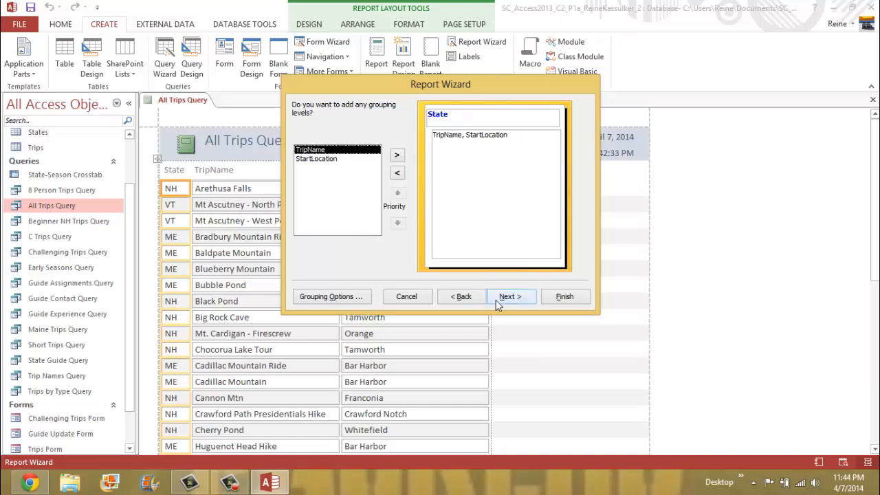
{"action": "left_click", "coordinate": [519, 305]}
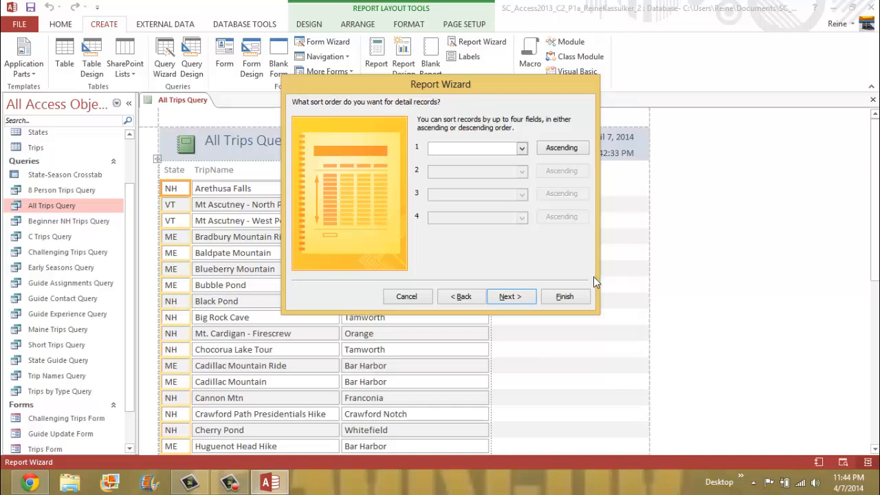
{"action": "left_click", "coordinate": [519, 300]}
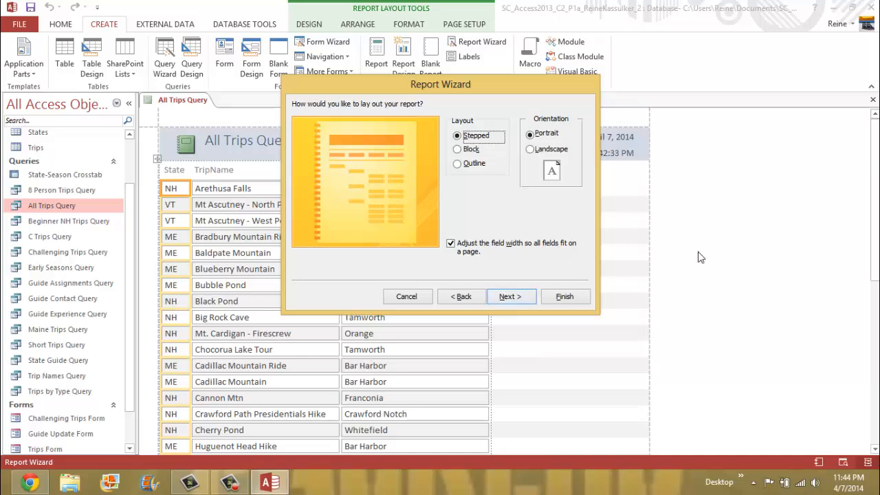
{"action": "left_click", "coordinate": [509, 296]}
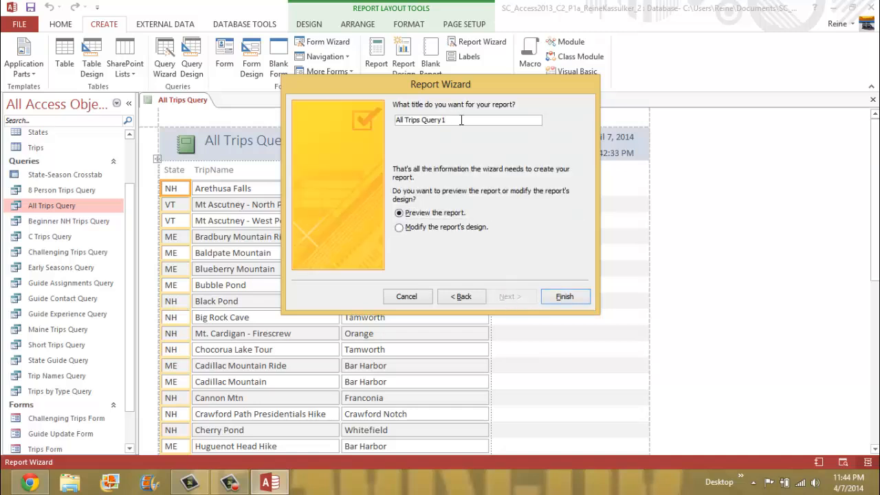
Title the wizard report All Trips Report and finish it with a preview.
{"action": "key", "text": "BackSpace"}
{"action": "key", "text": "BackSpace"}
{"action": "key", "text": "BackSpace"}
{"action": "key", "text": "BackSpace"}
{"action": "key", "text": "BackSpace"}
{"action": "key", "text": "BackSpace"}
{"action": "type", "text": "Report"}
{"action": "left_click", "coordinate": [564, 296]}
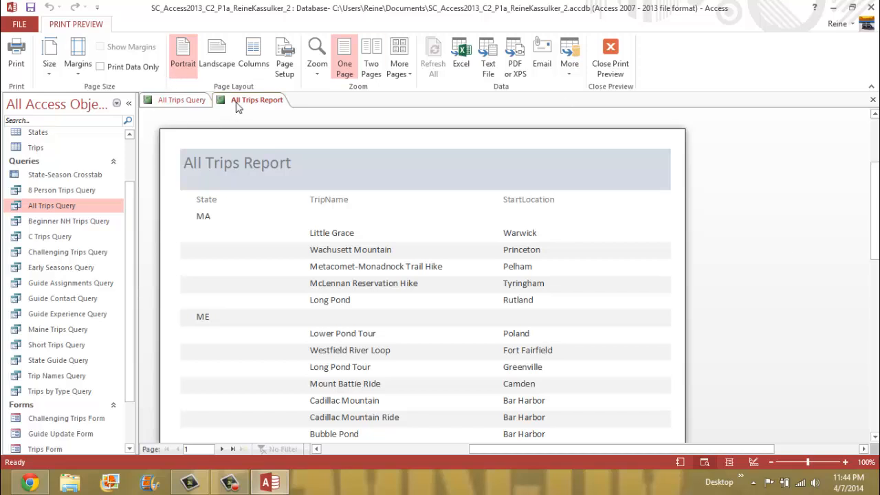
Save the All Trips Report and close it.
{"action": "right_click", "coordinate": [236, 102]}
{"action": "left_click", "coordinate": [265, 110]}
{"action": "right_click", "coordinate": [259, 100]}
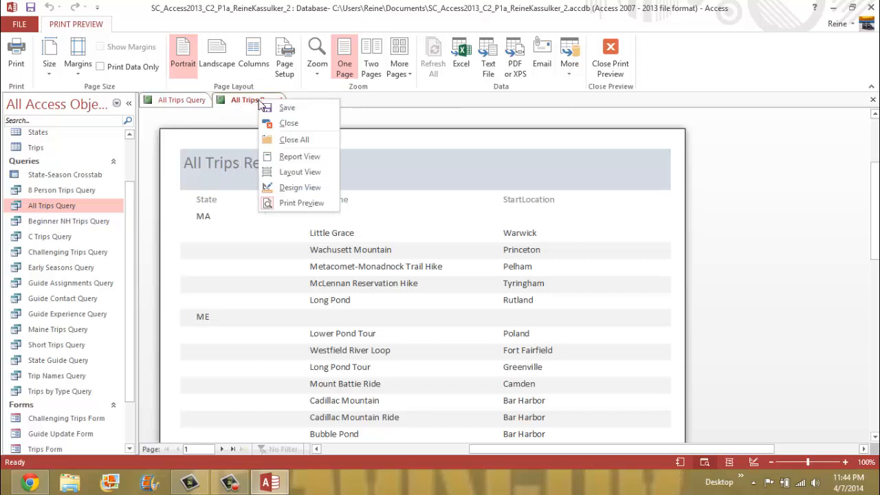
{"action": "left_click", "coordinate": [279, 123]}
Close the basic All Trips Query report without saving it.
{"action": "right_click", "coordinate": [185, 100]}
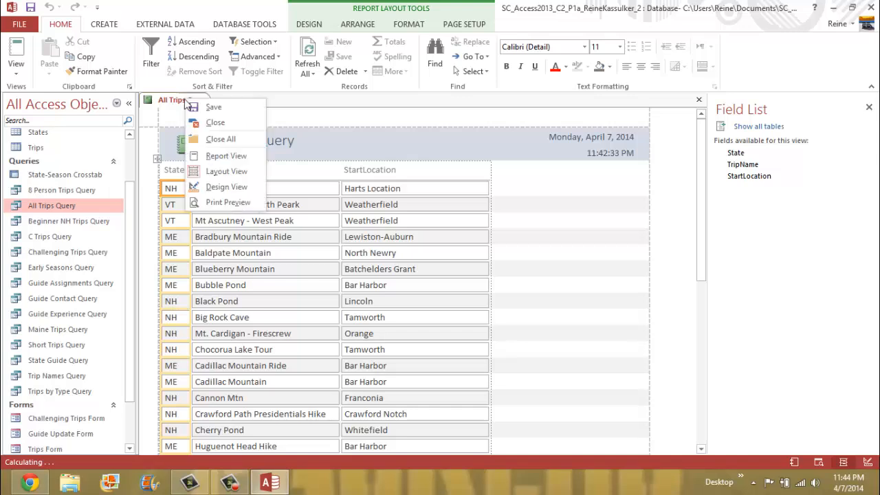
{"action": "left_click", "coordinate": [221, 122]}
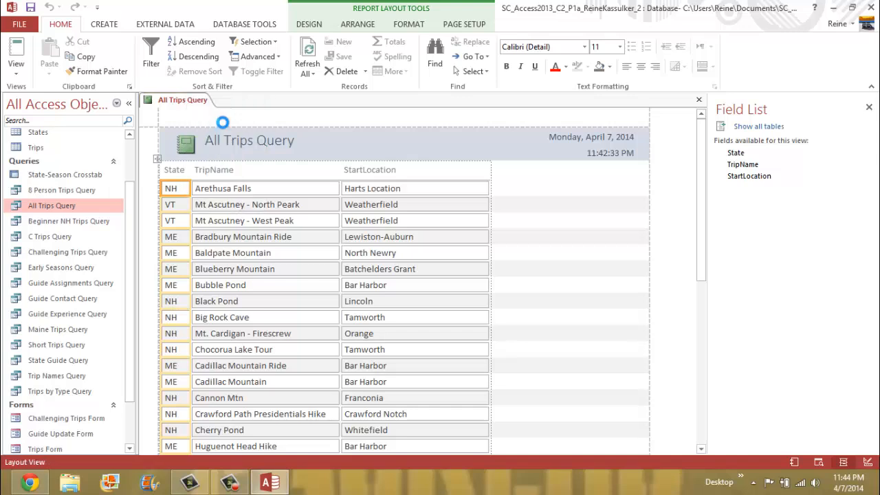
{"action": "left_click", "coordinate": [446, 276]}
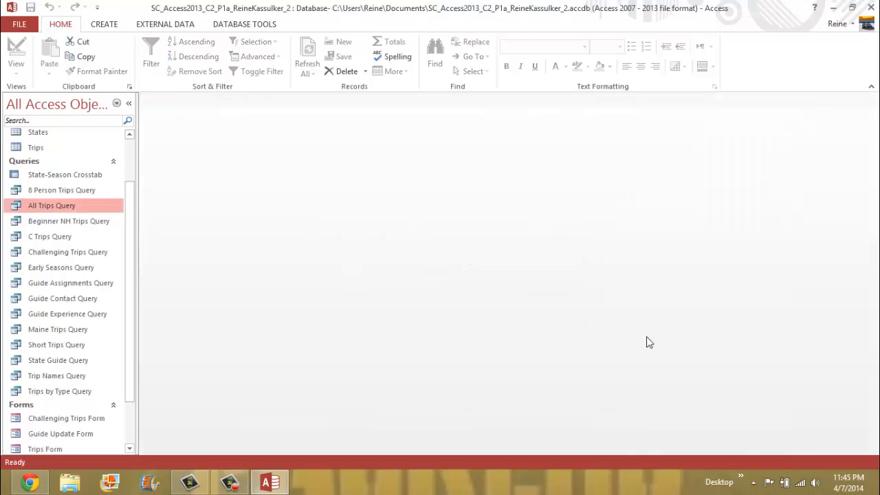